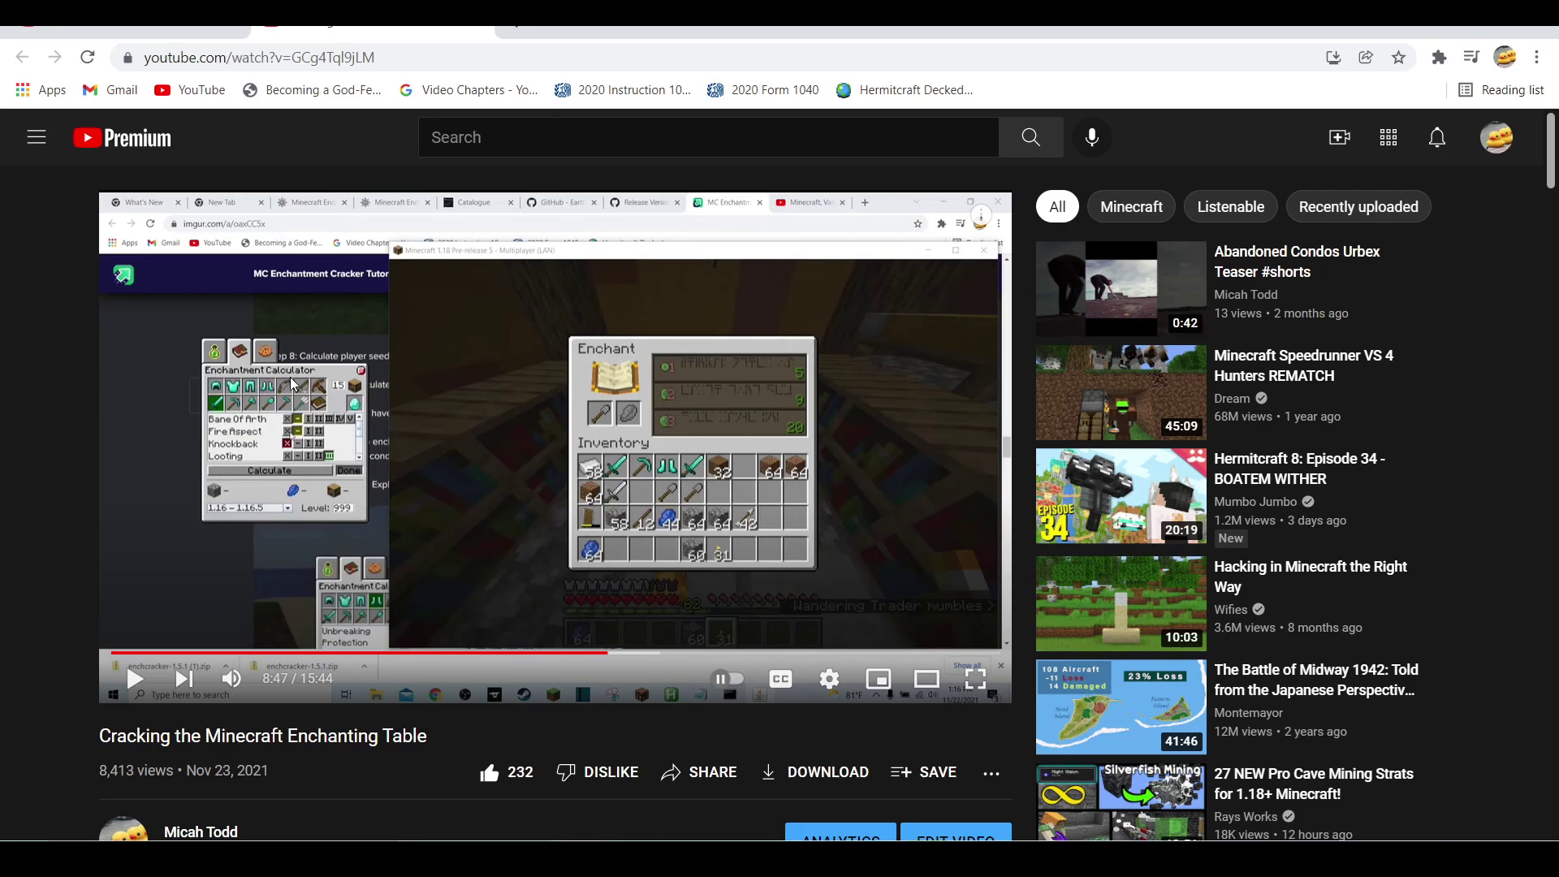
- Scroll below the video and re-expand its description to show the GitHub download link
scroll(399, 382, "down", 4)
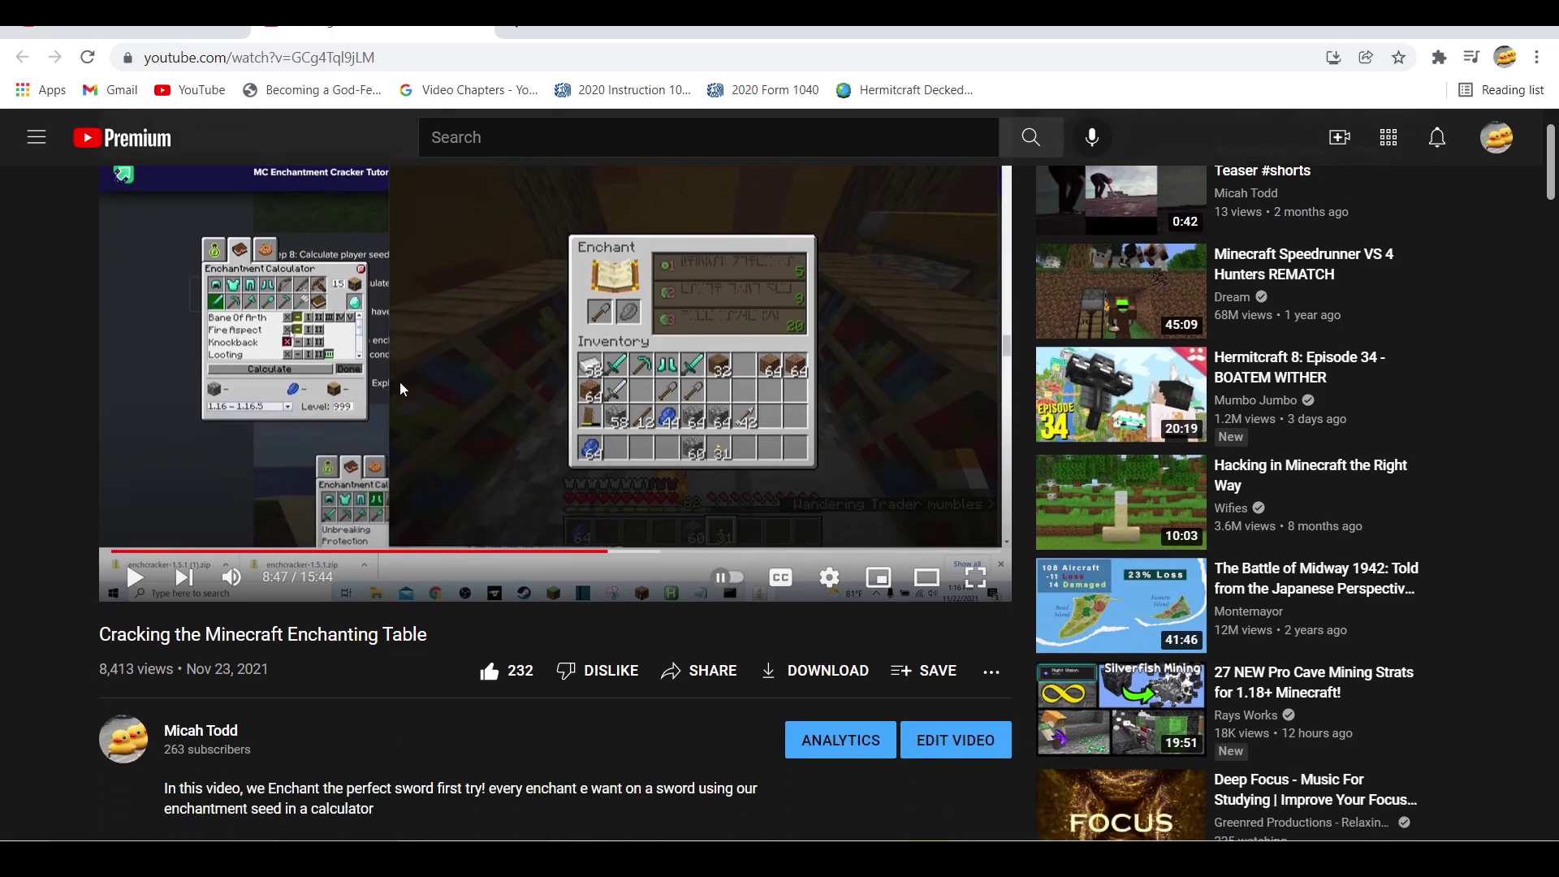
scroll(400, 381, "up", 4)
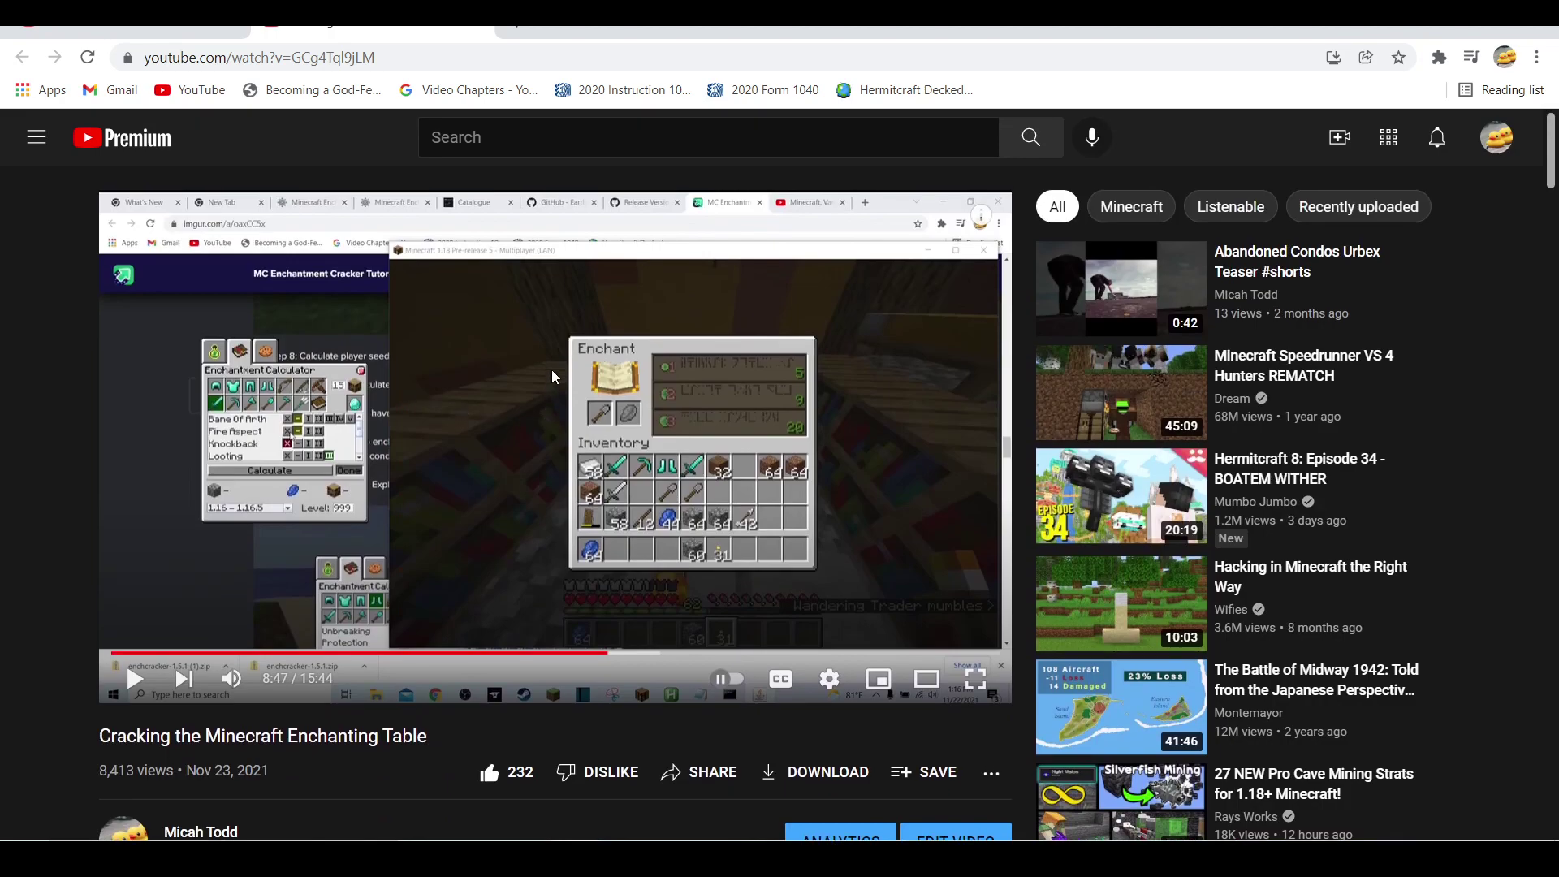
scroll(557, 603, "down", 6)
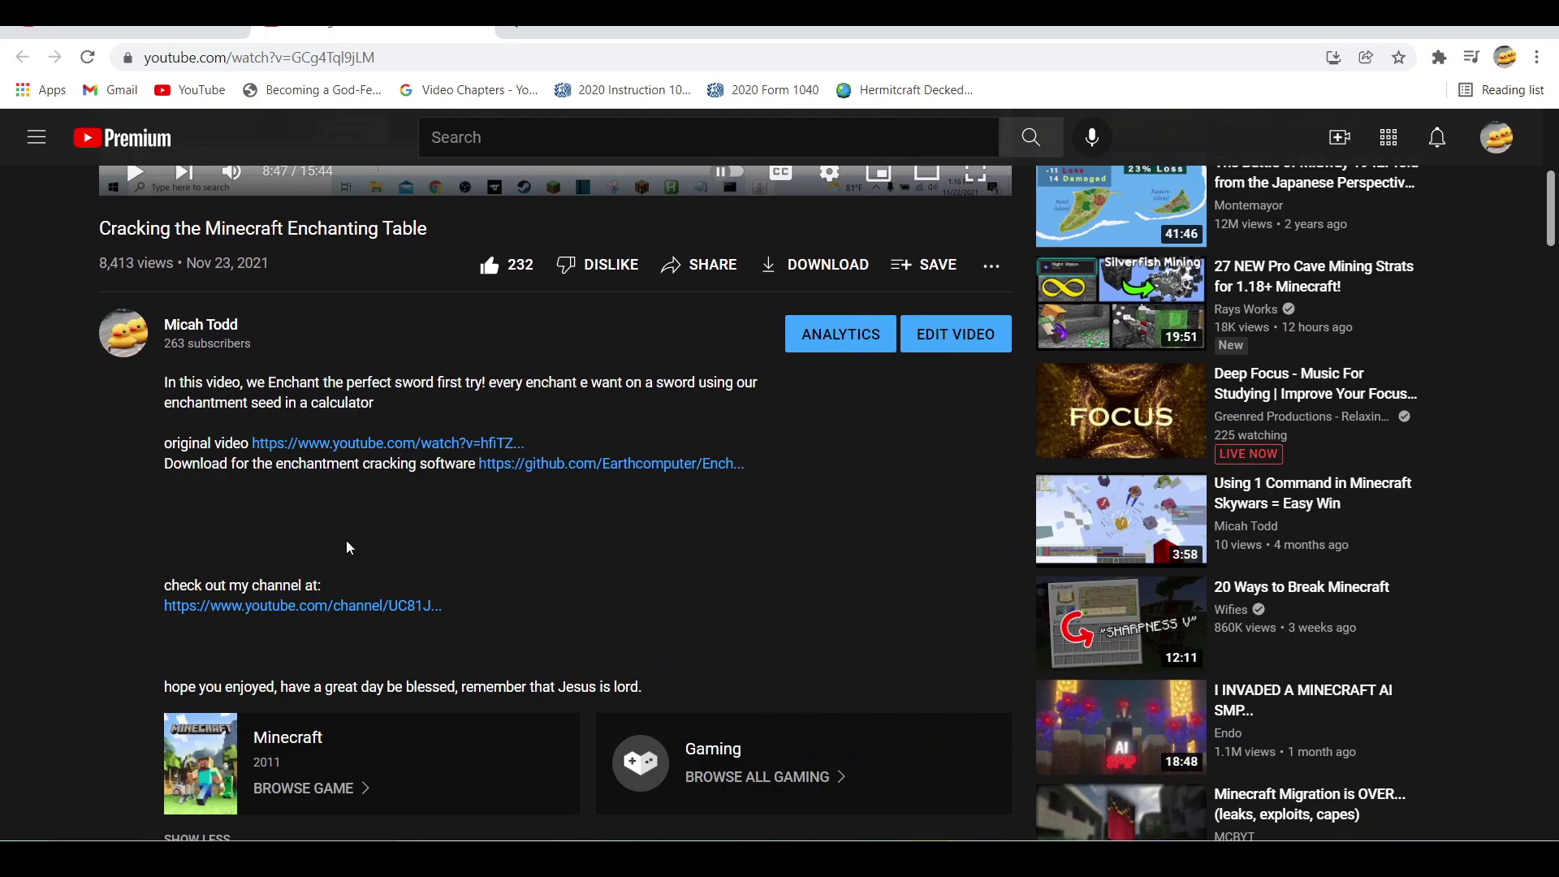
scroll(292, 617, "down", 1)
left_click(213, 741)
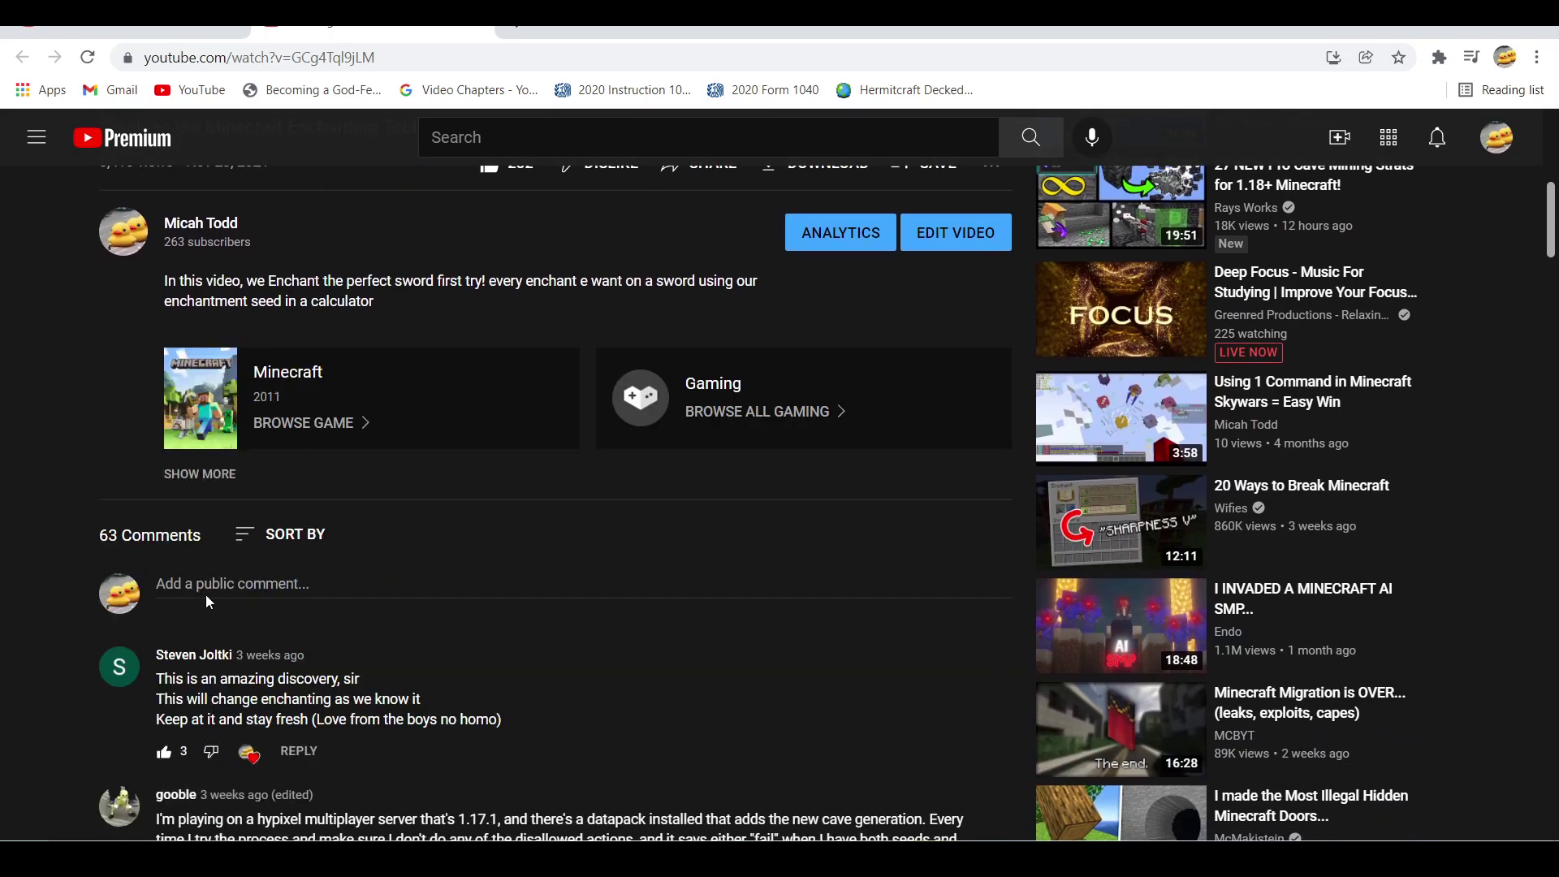
left_click(203, 479)
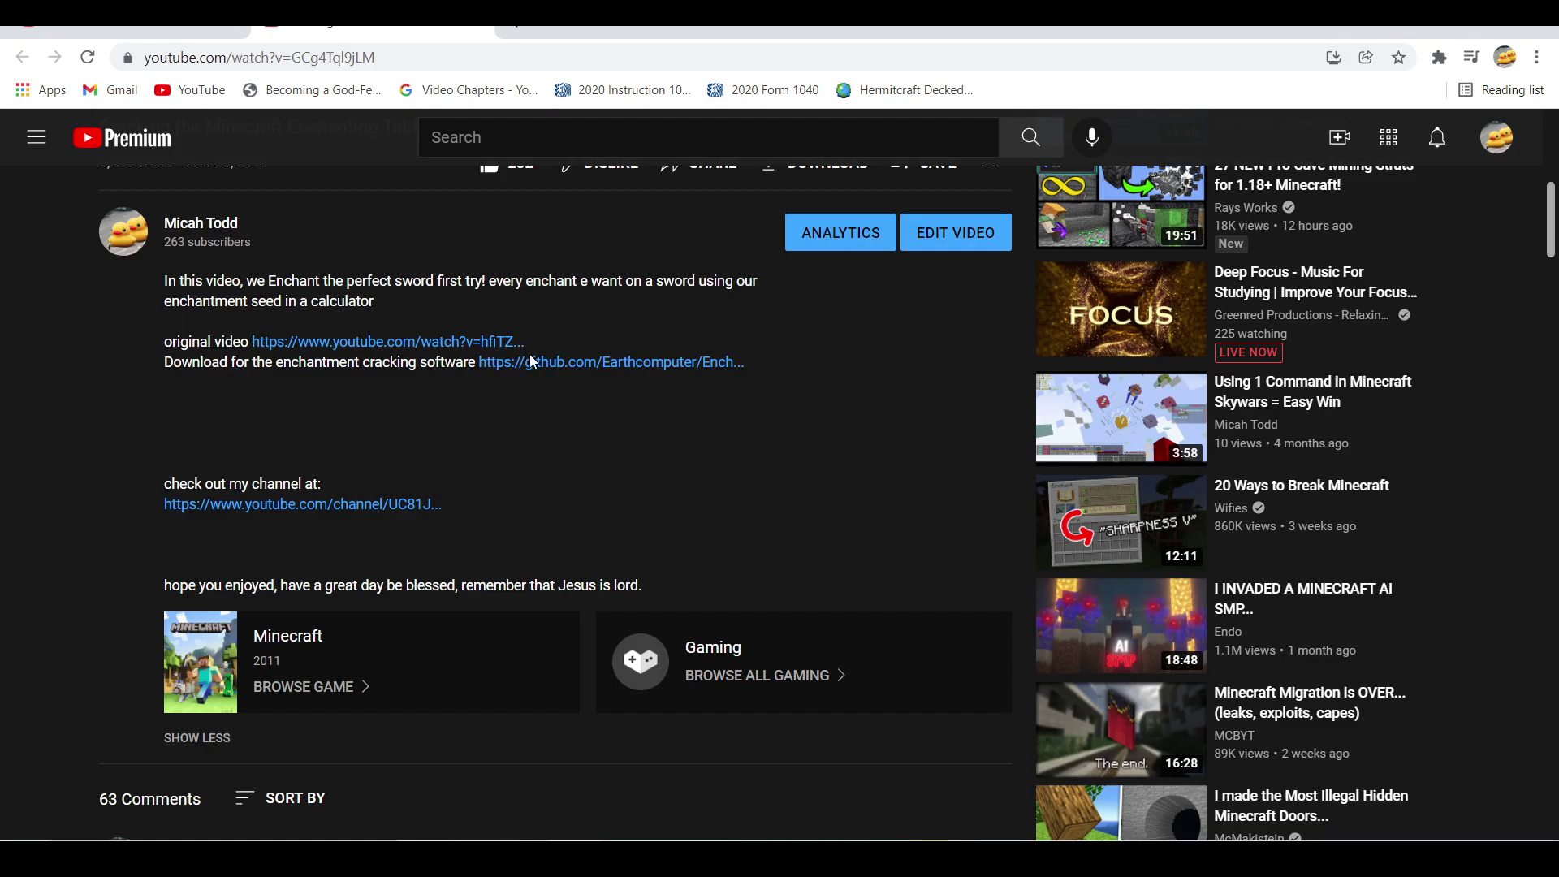
- Open the EnchantmentCracker GitHub page, go to all releases, and download enchcracker-1.6.zip
left_click(597, 370)
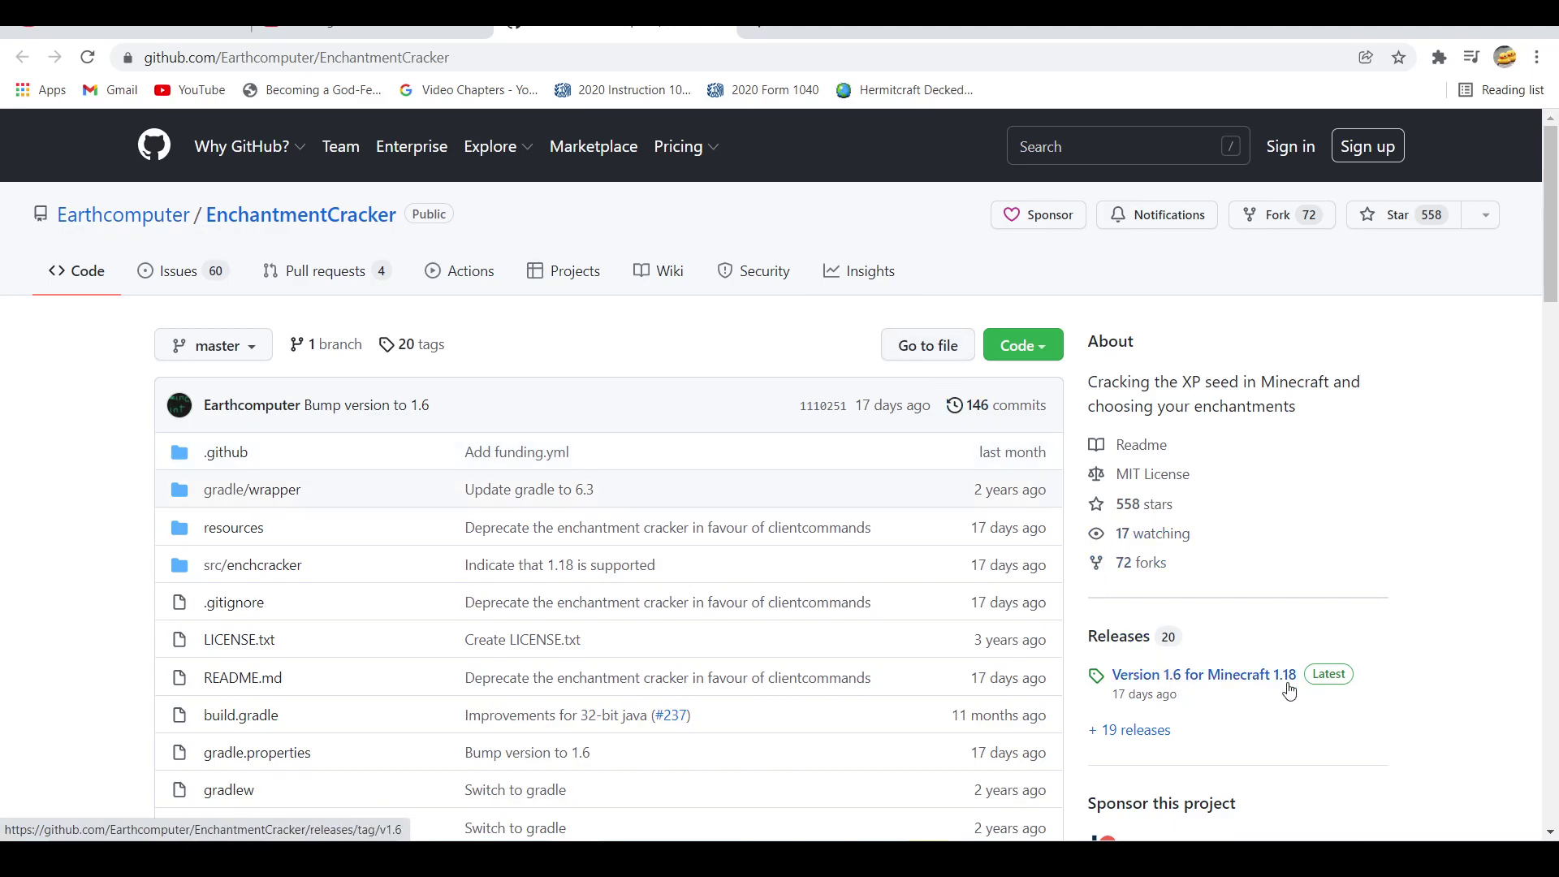
scroll(1196, 691, "down", 1)
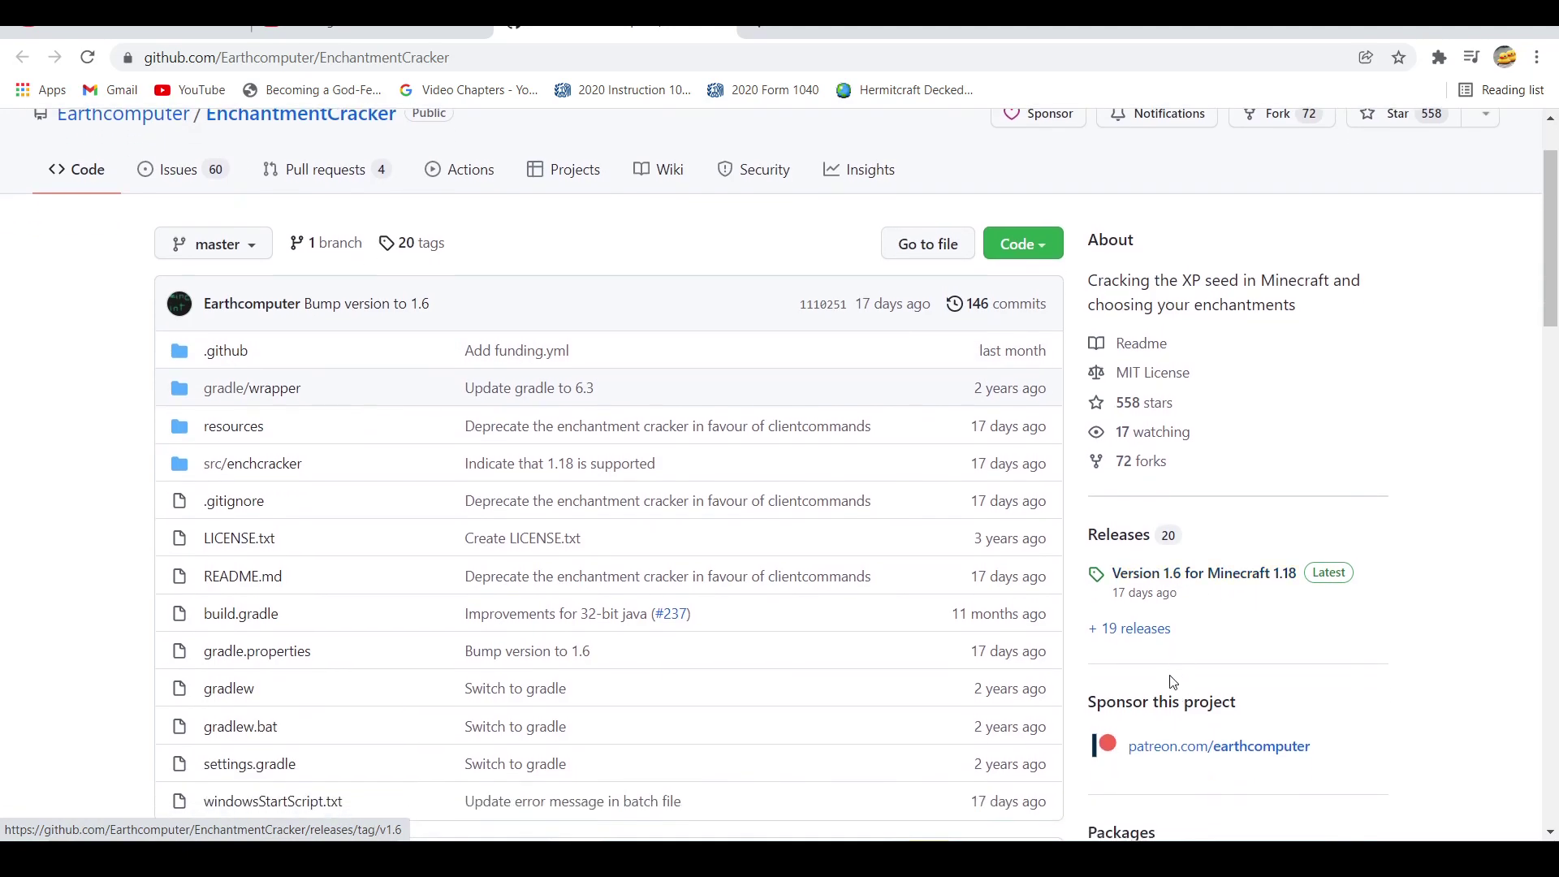
left_click(1114, 630)
scroll(714, 564, "down", 6)
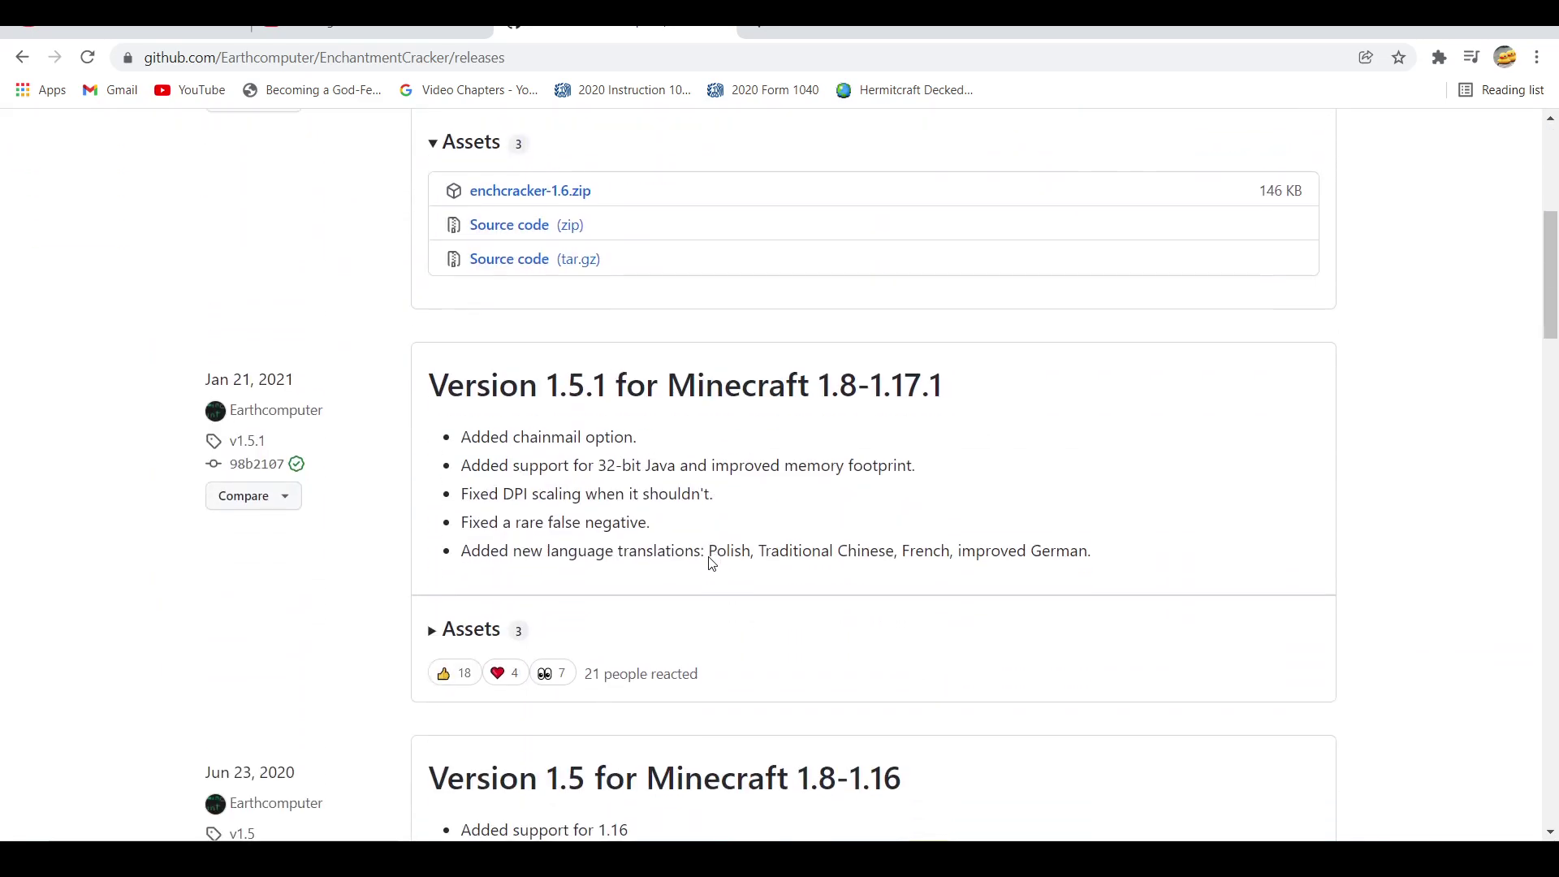
scroll(712, 563, "up", 6)
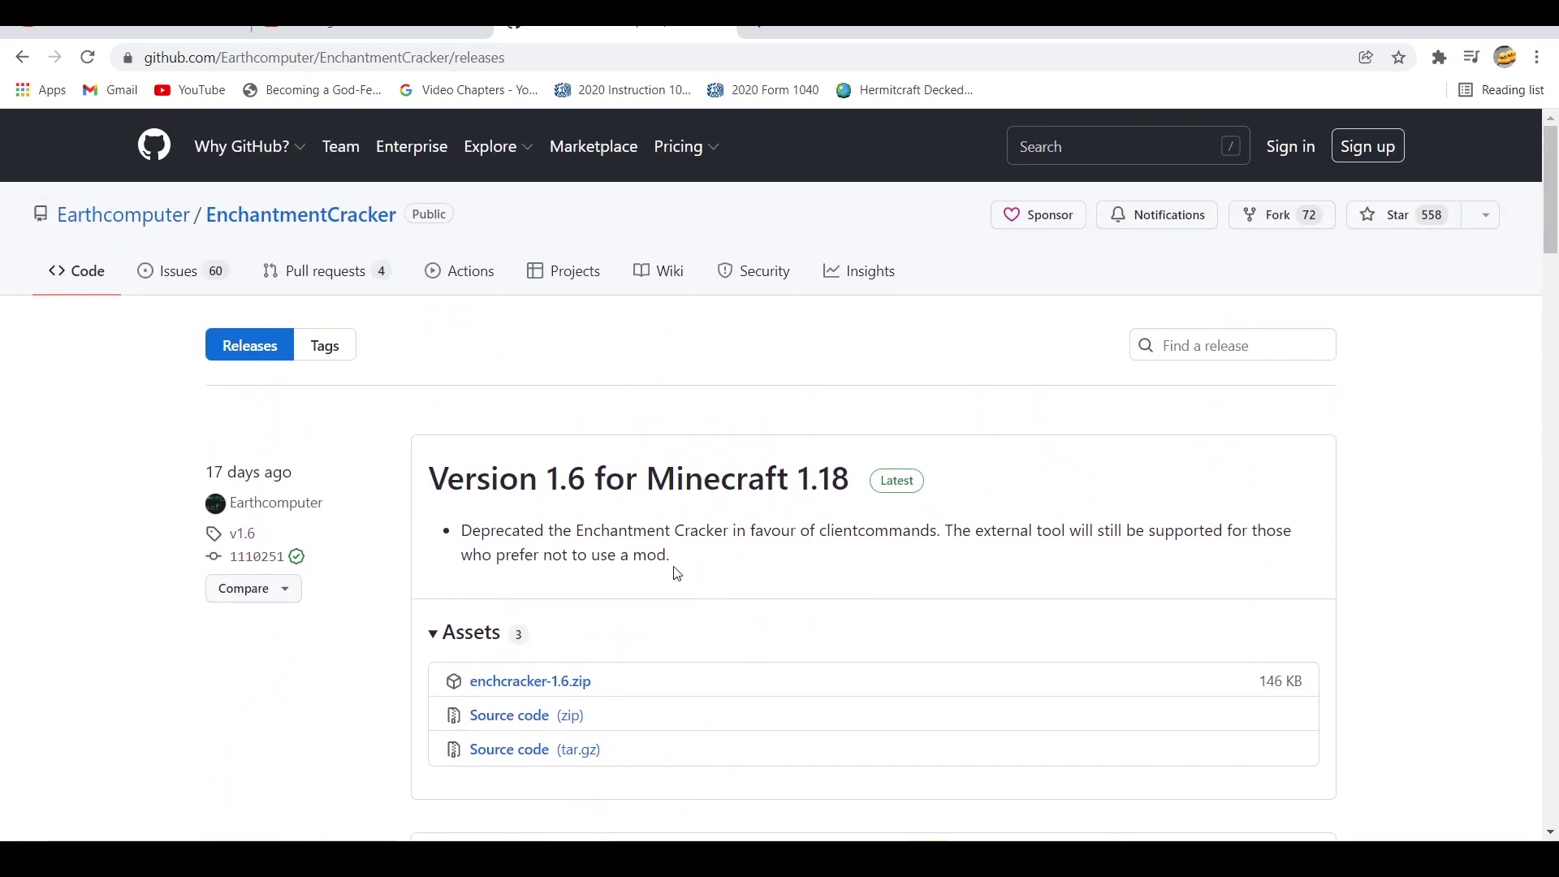
left_click(543, 682)
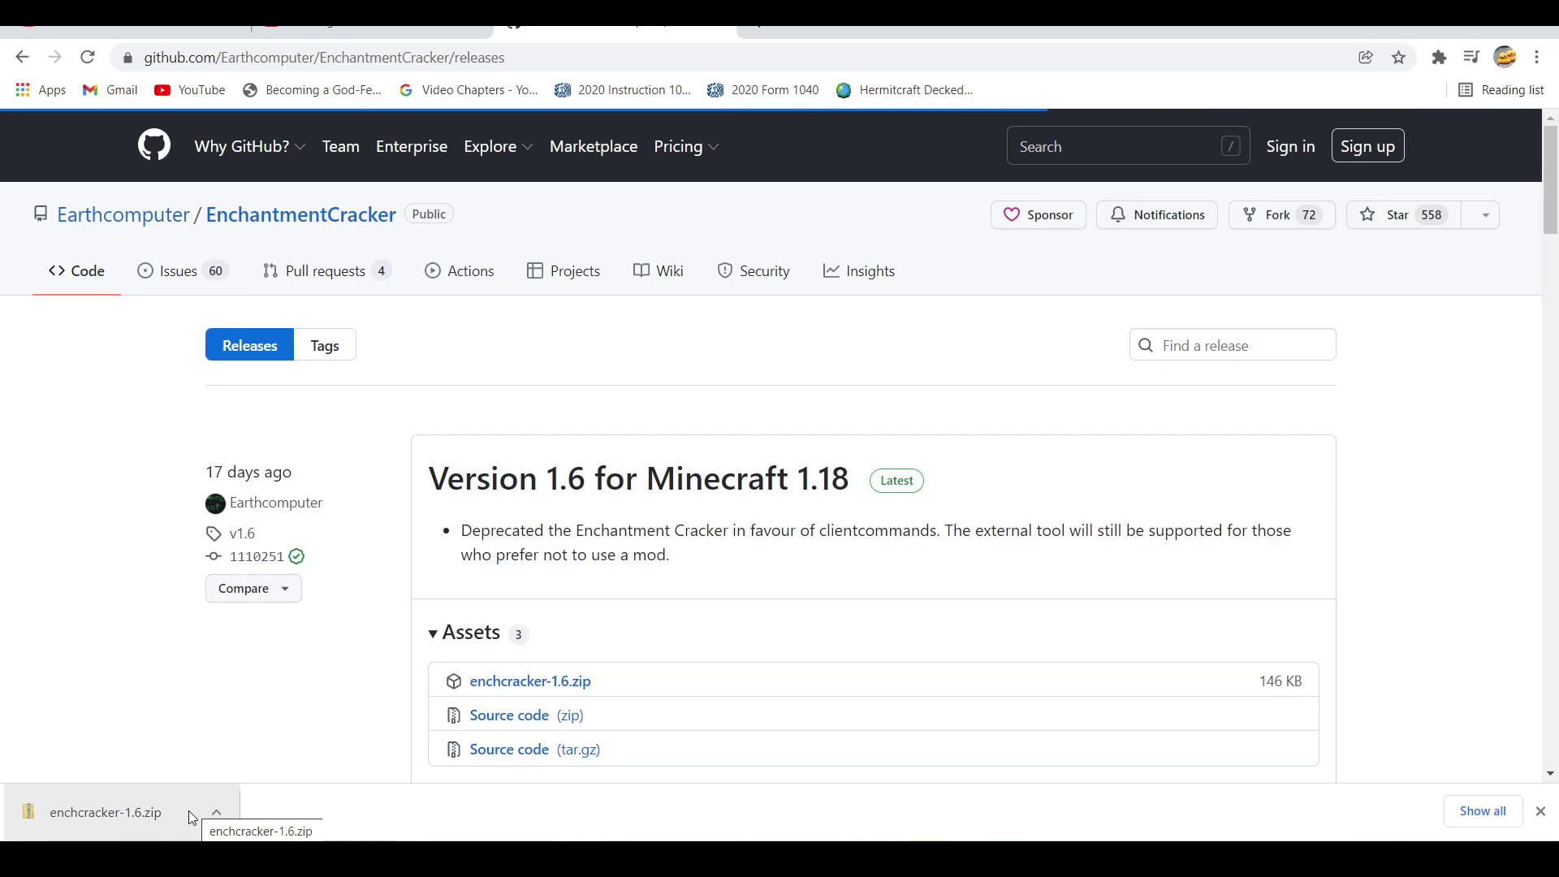
- Open the downloaded zip and copy its enchcracker-1.6 folder
left_click(189, 810)
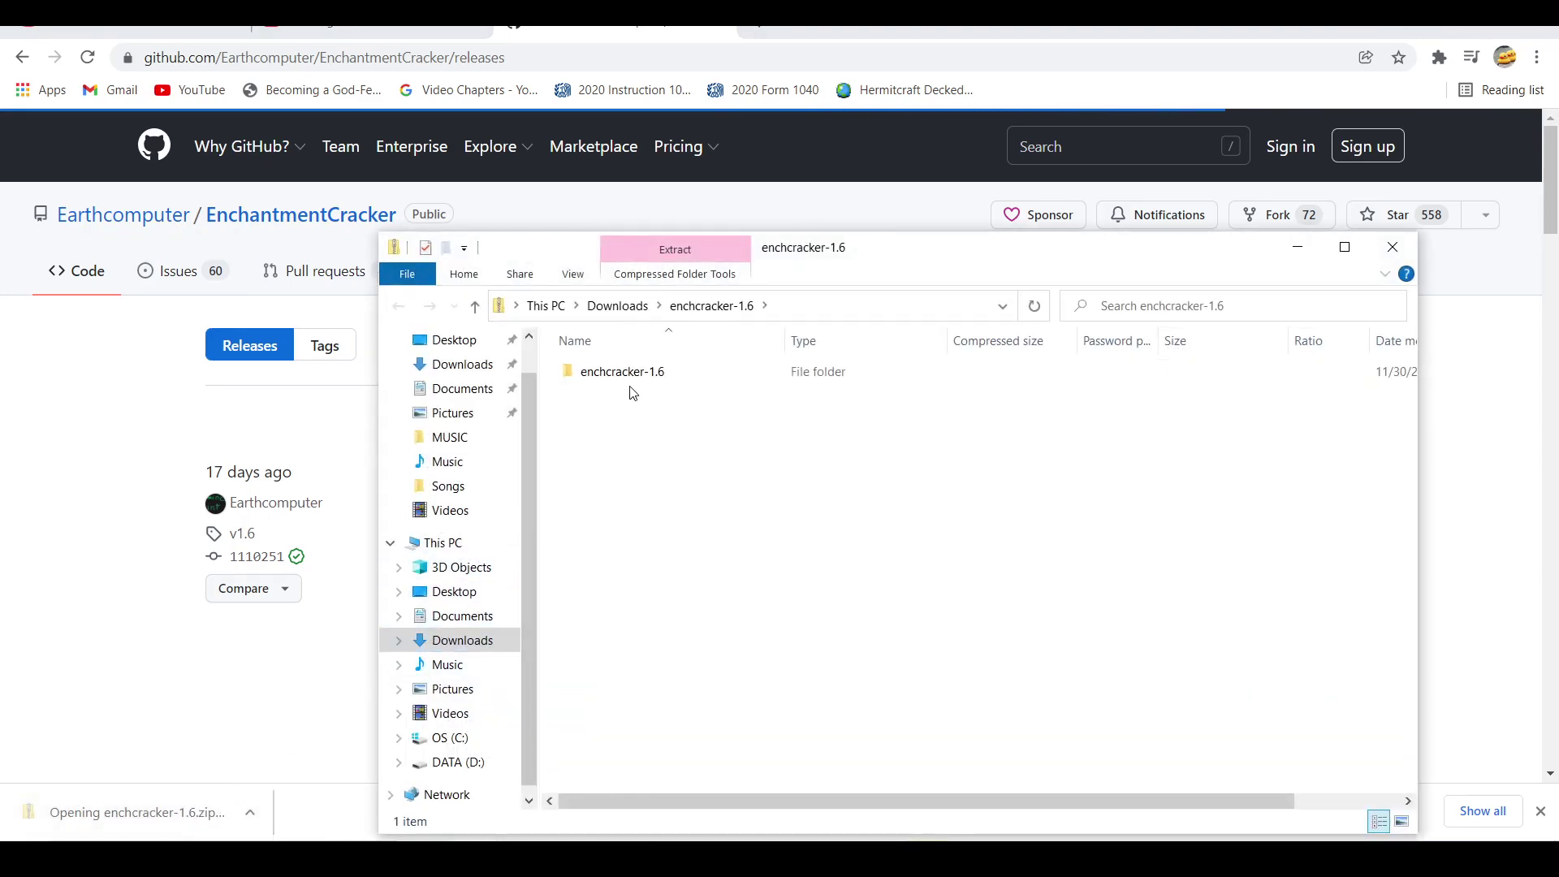
right_click(659, 374)
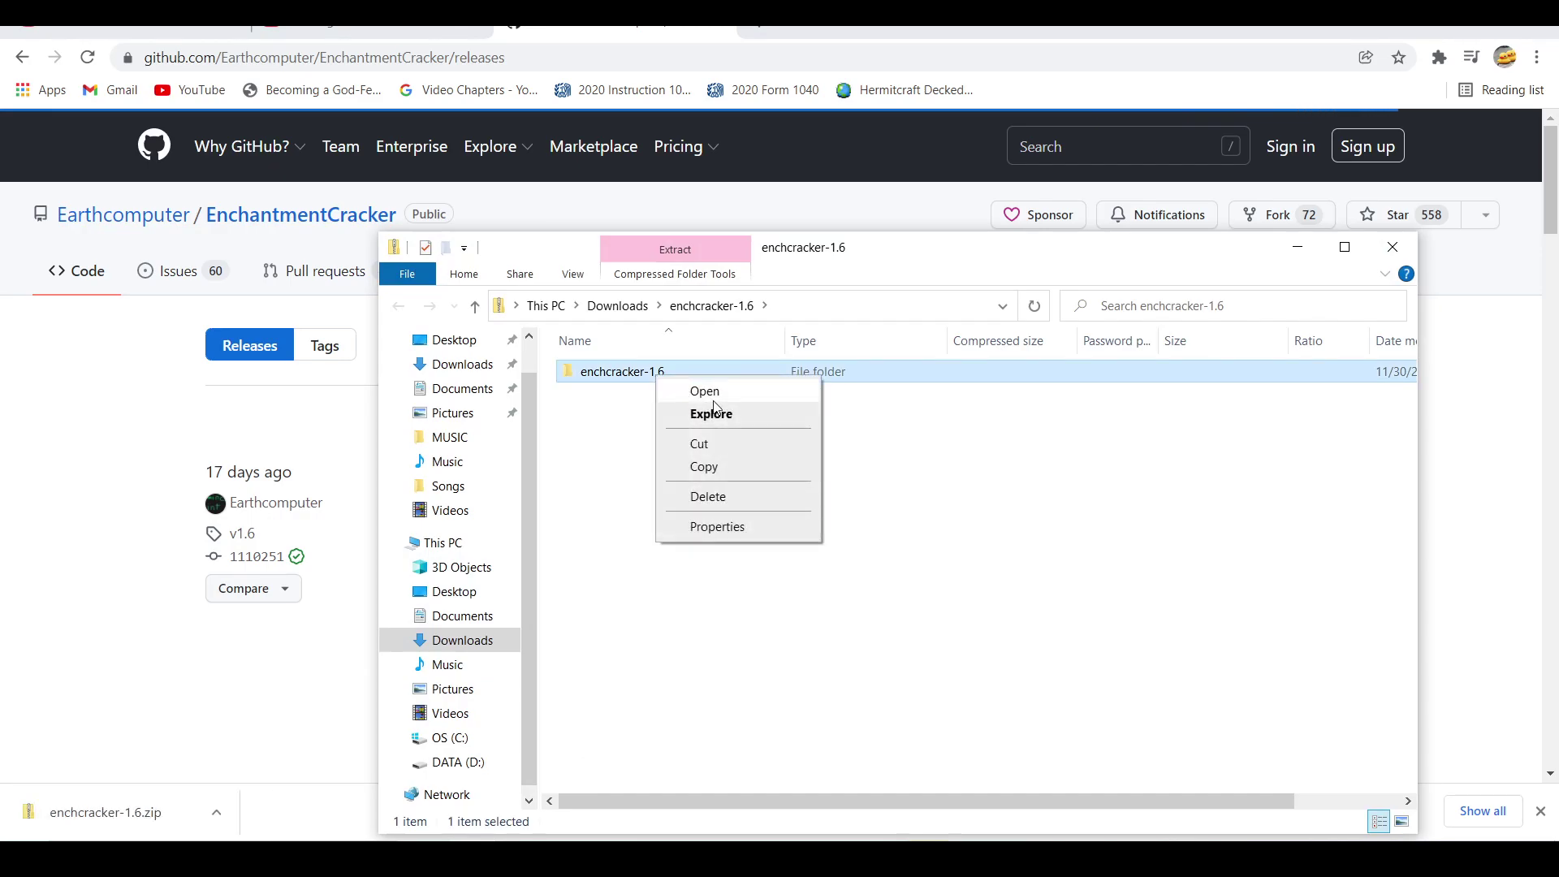
left_click(704, 467)
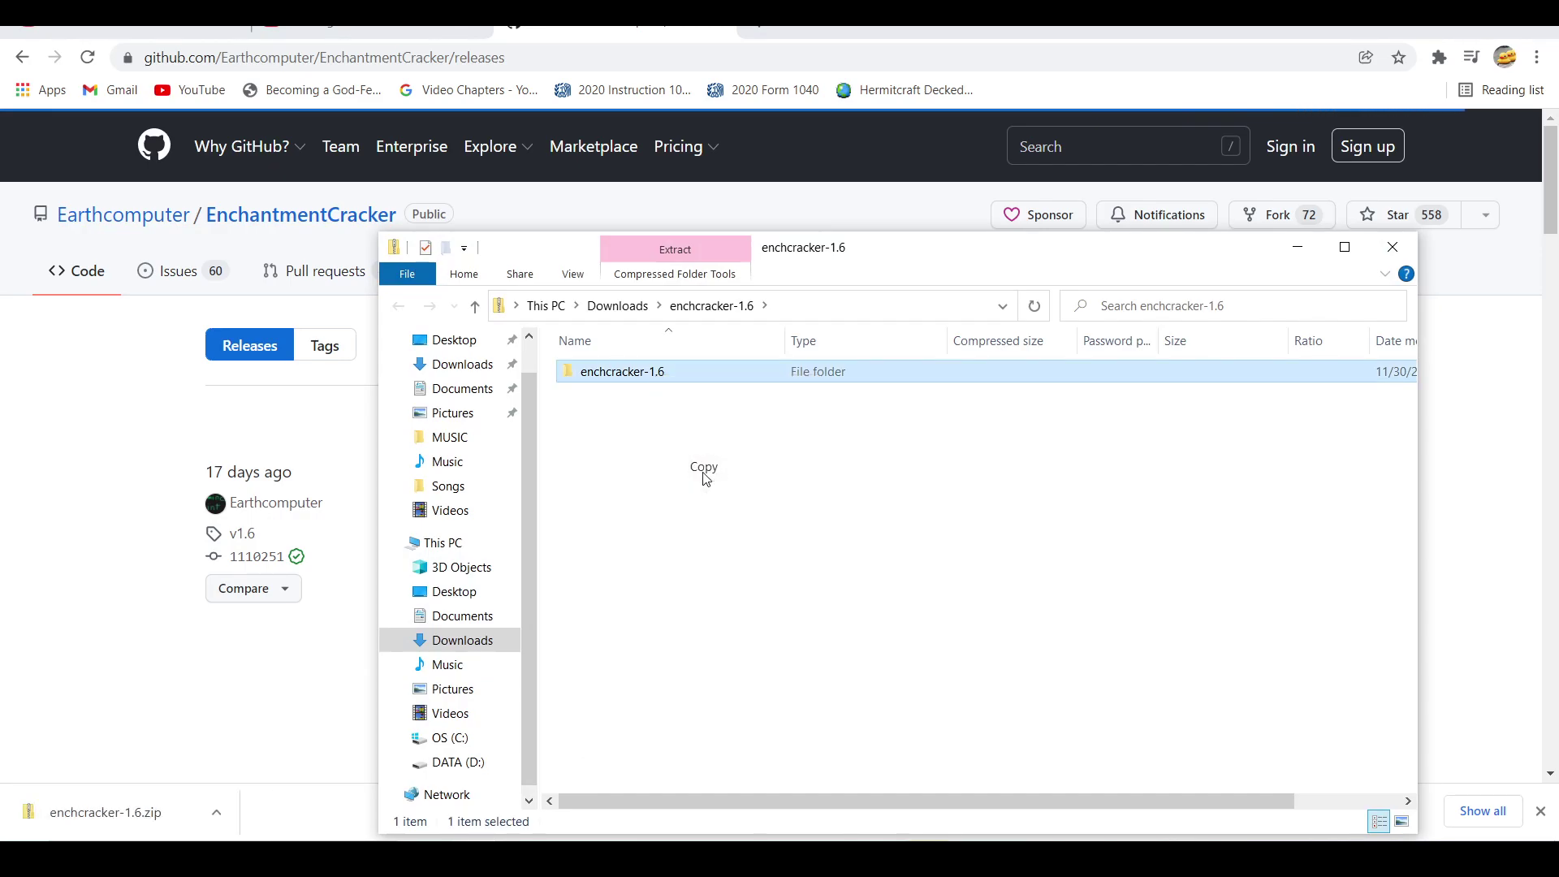
- Clear the open windows and paste the enchcracker-1.6 folder onto the desktop
left_click(1444, 33)
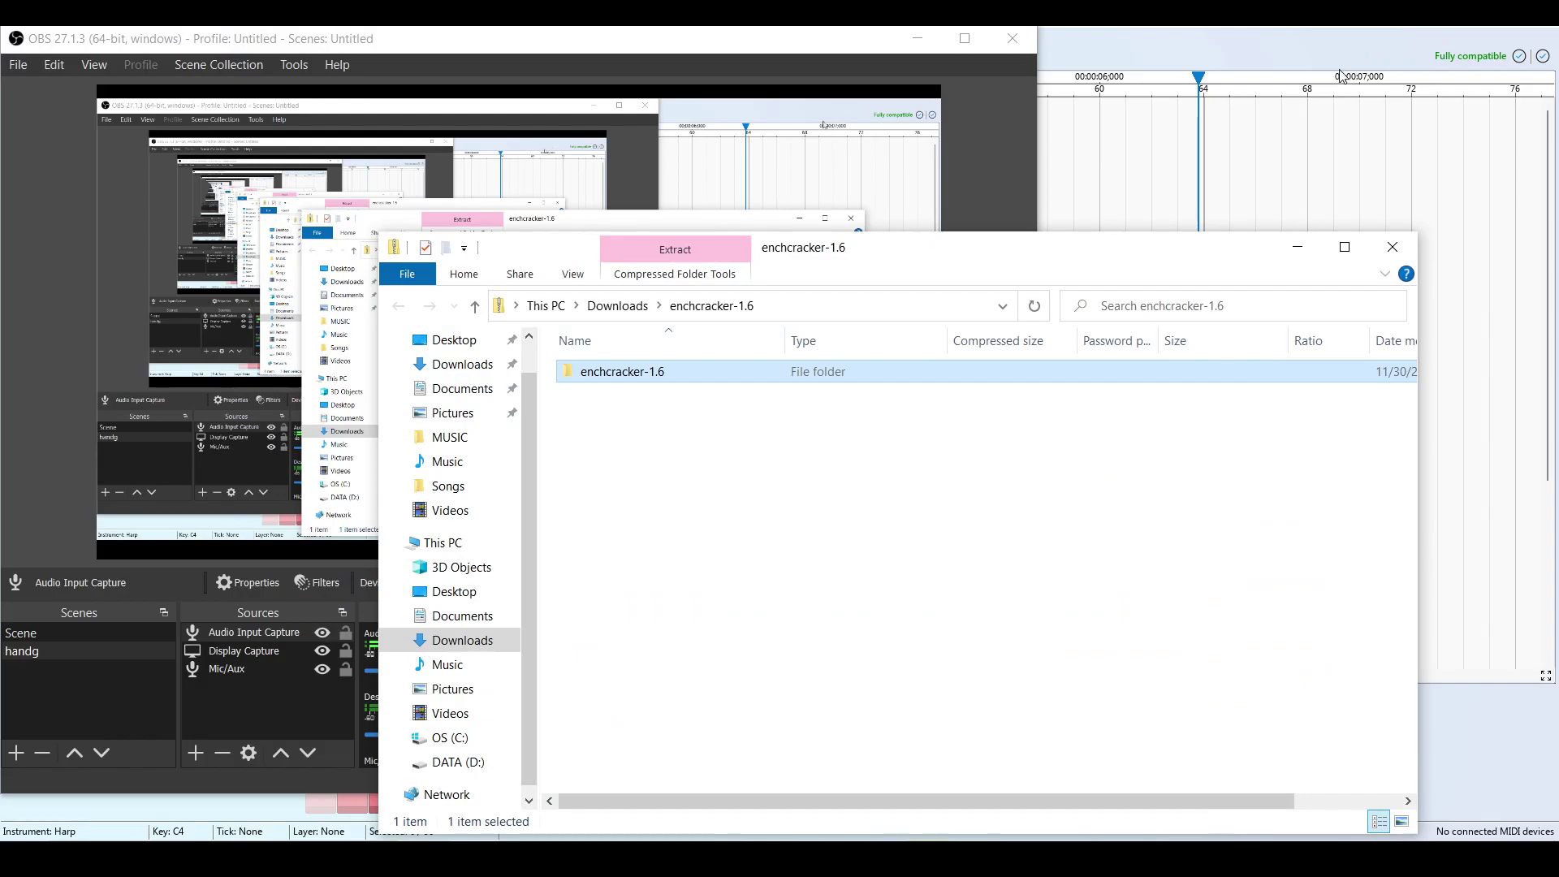
left_click(918, 39)
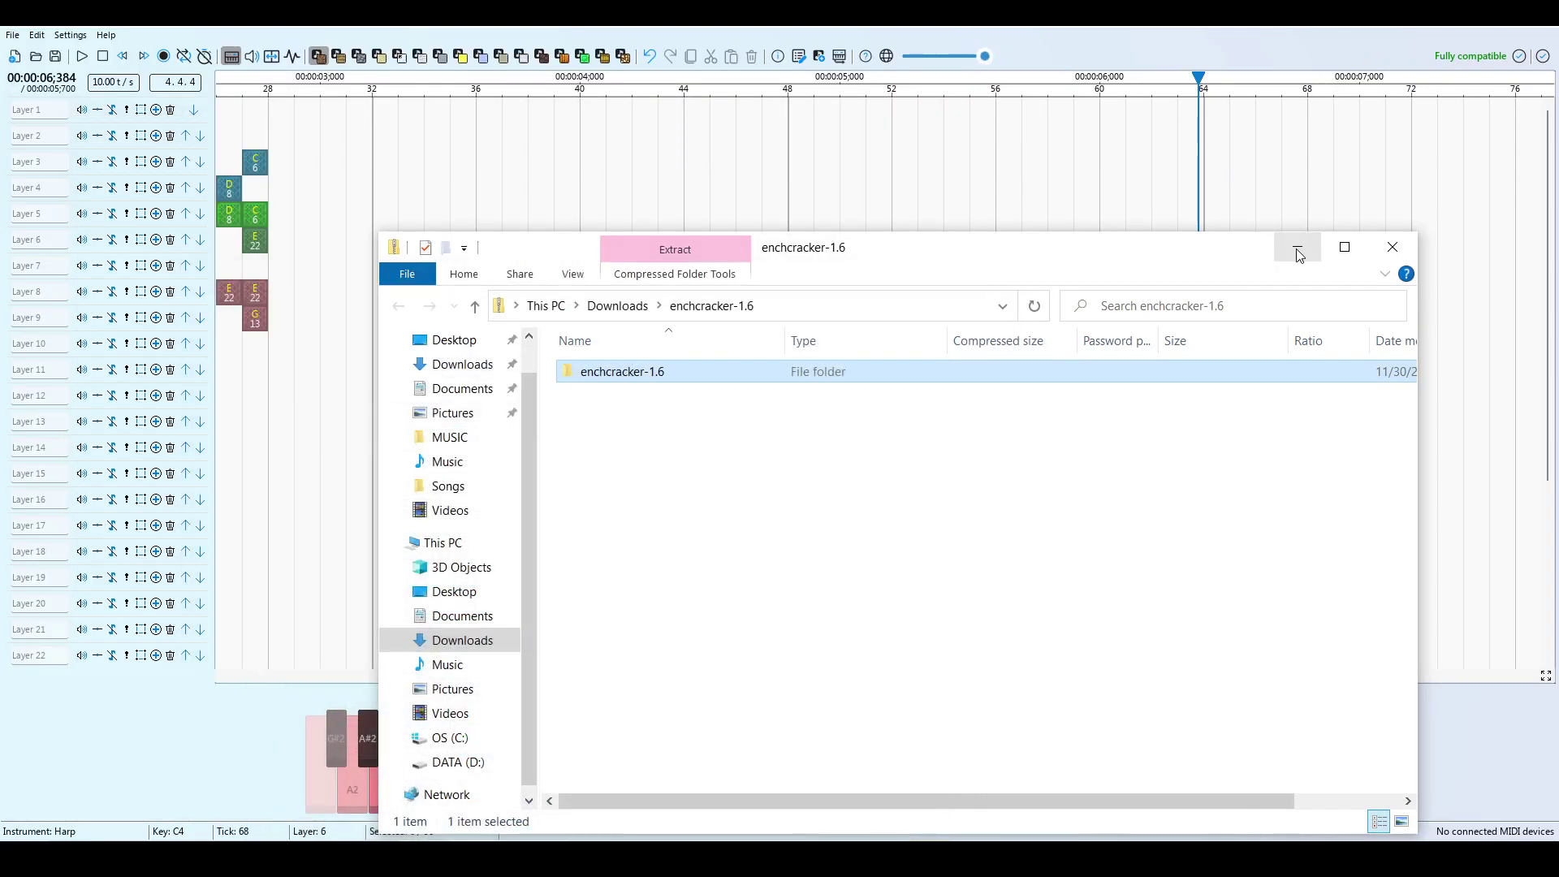
left_click(1299, 243)
left_click(1492, 42)
right_click(626, 381)
left_click(674, 473)
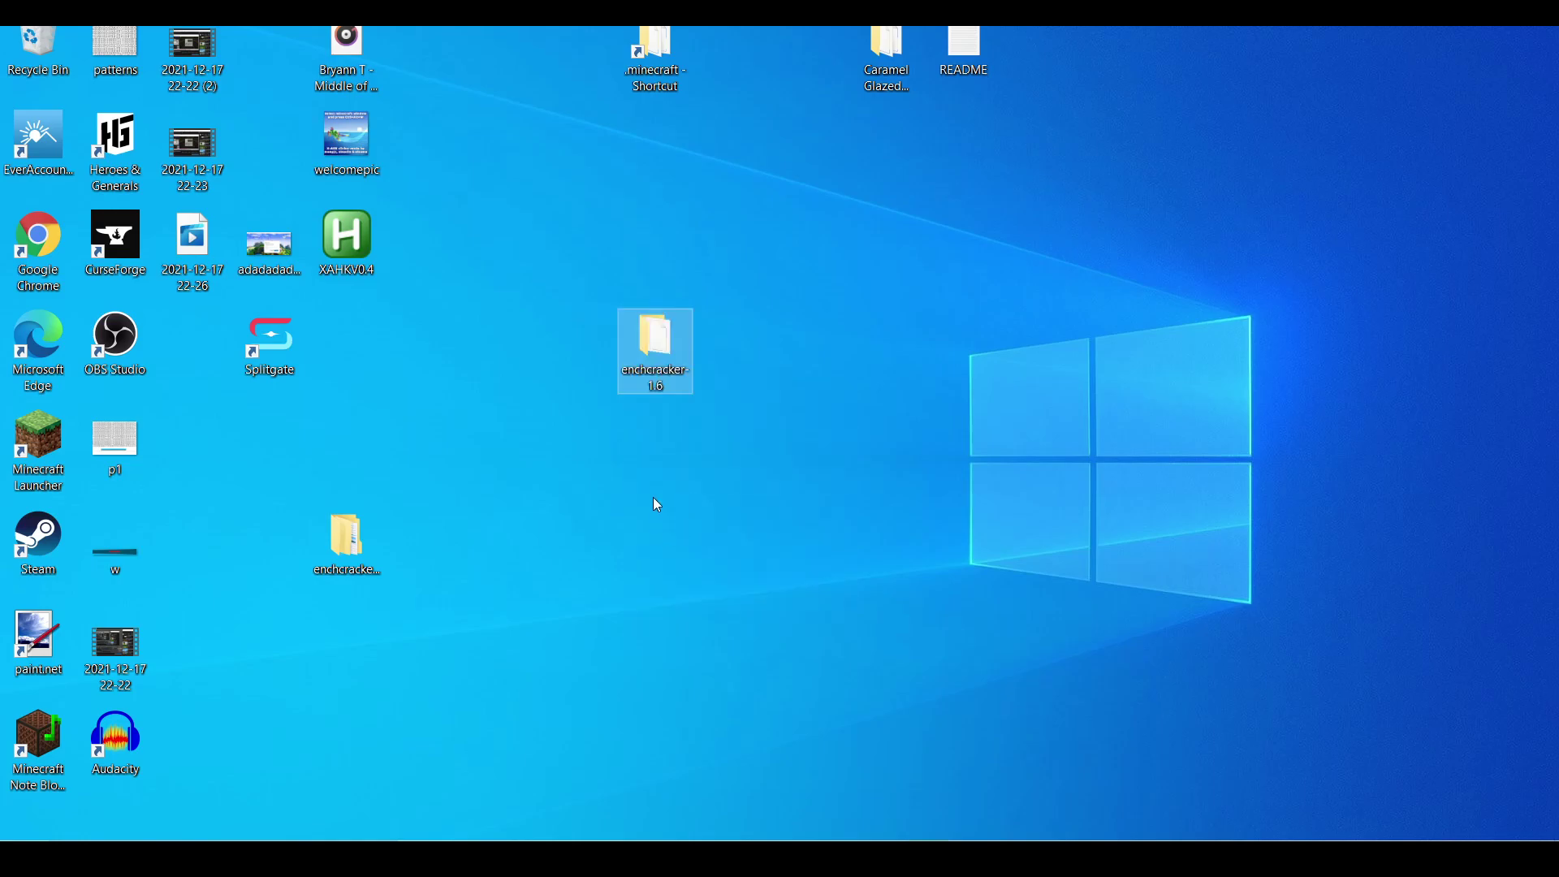
- In the desktop enchcracker-1.6 folder, rename README.md to README.txt, confirming the extension change
double_click(648, 353)
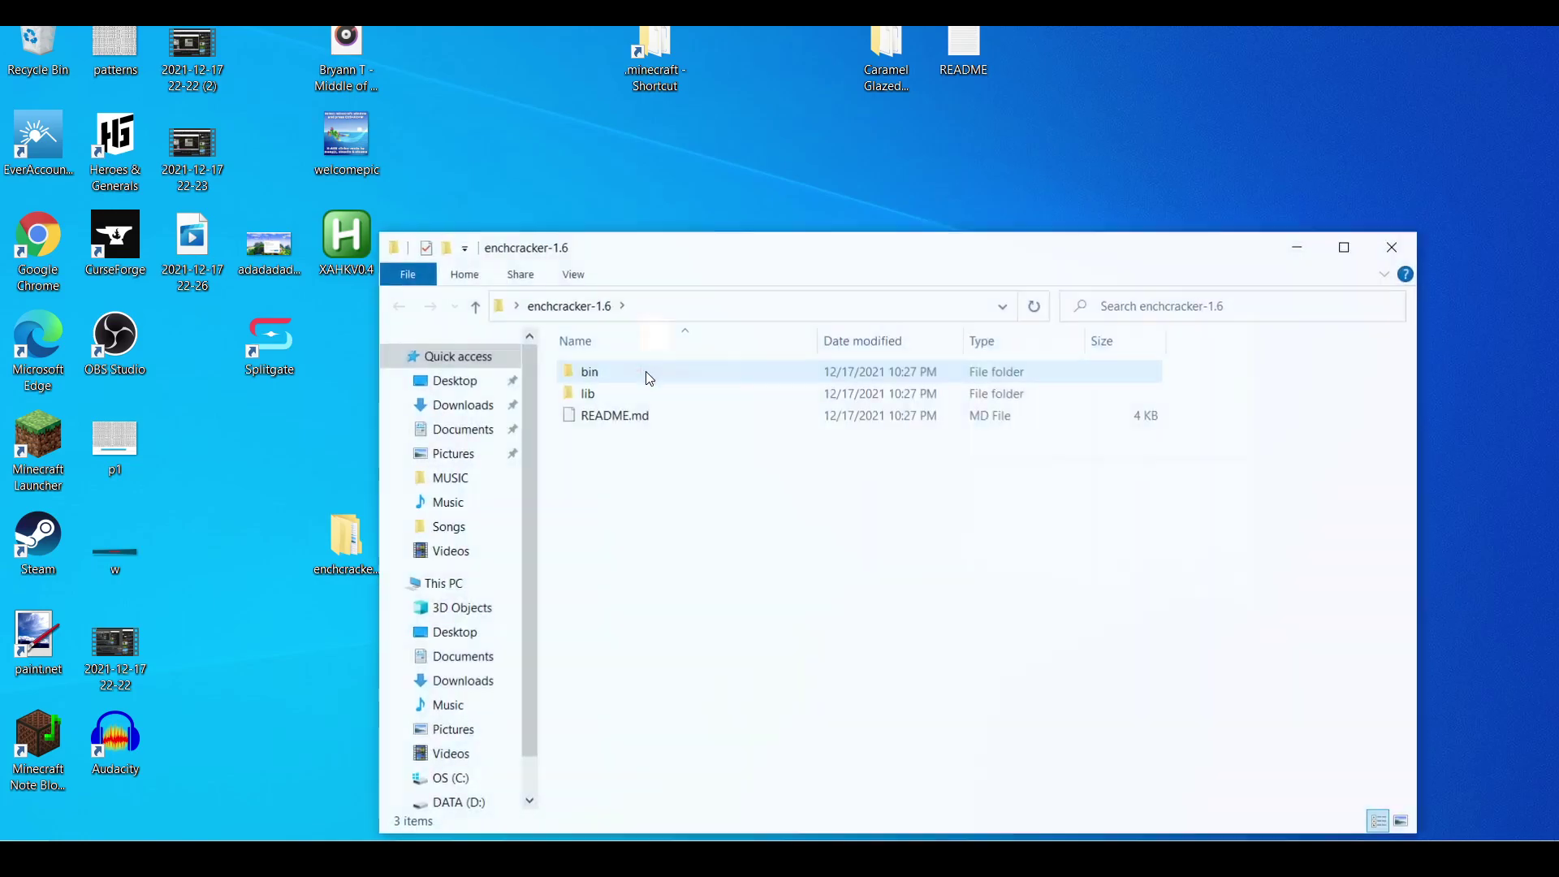
right_click(629, 416)
left_click(771, 687)
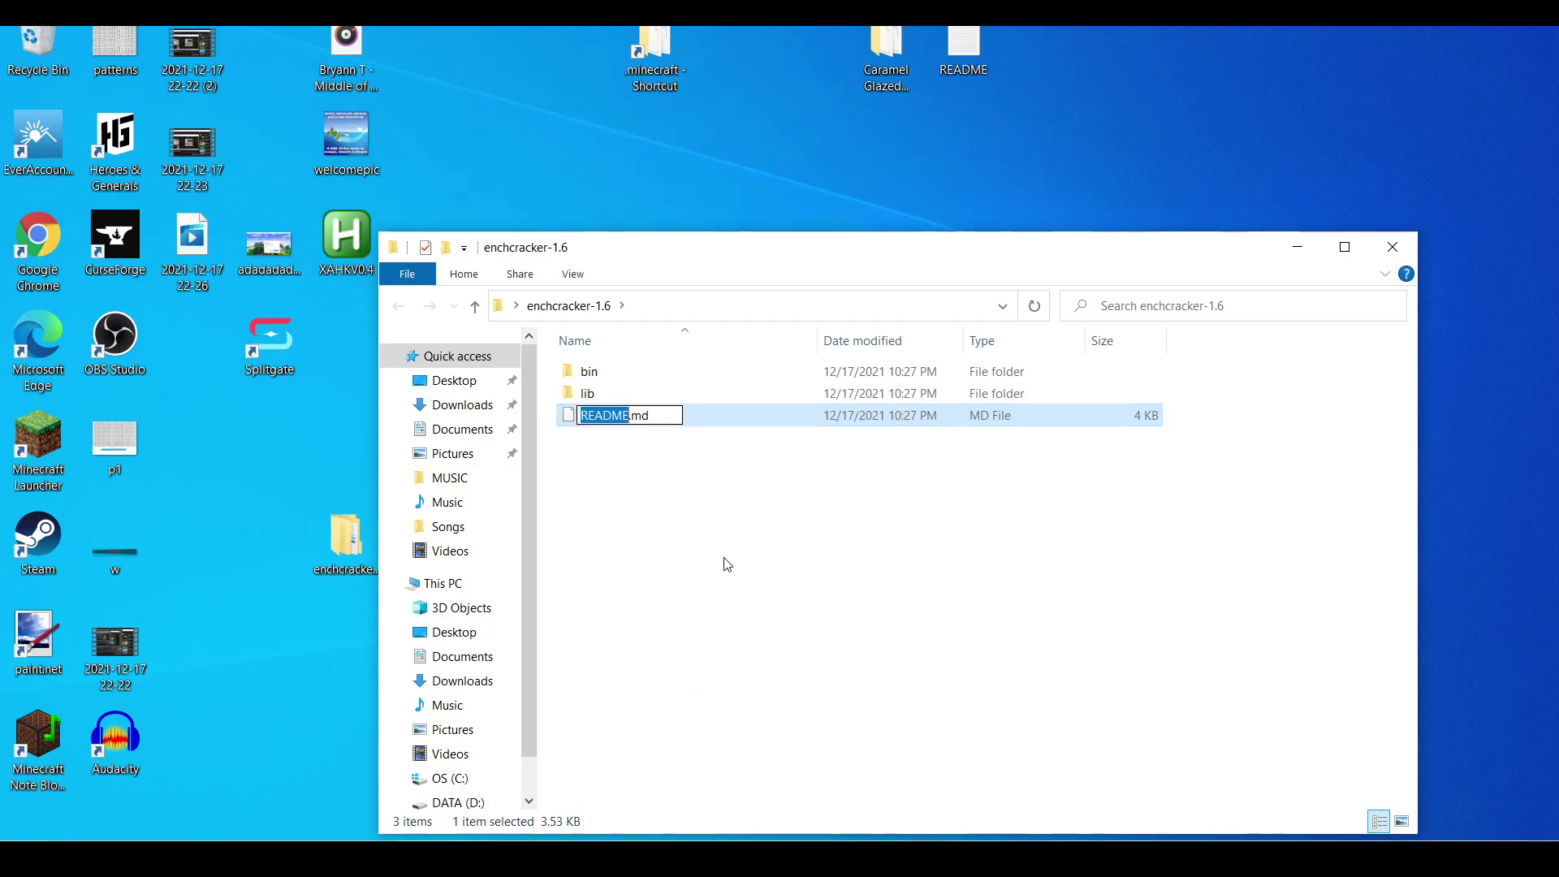
left_click(664, 418)
key("BackSpace")
key("BackSpace")
type("txt")
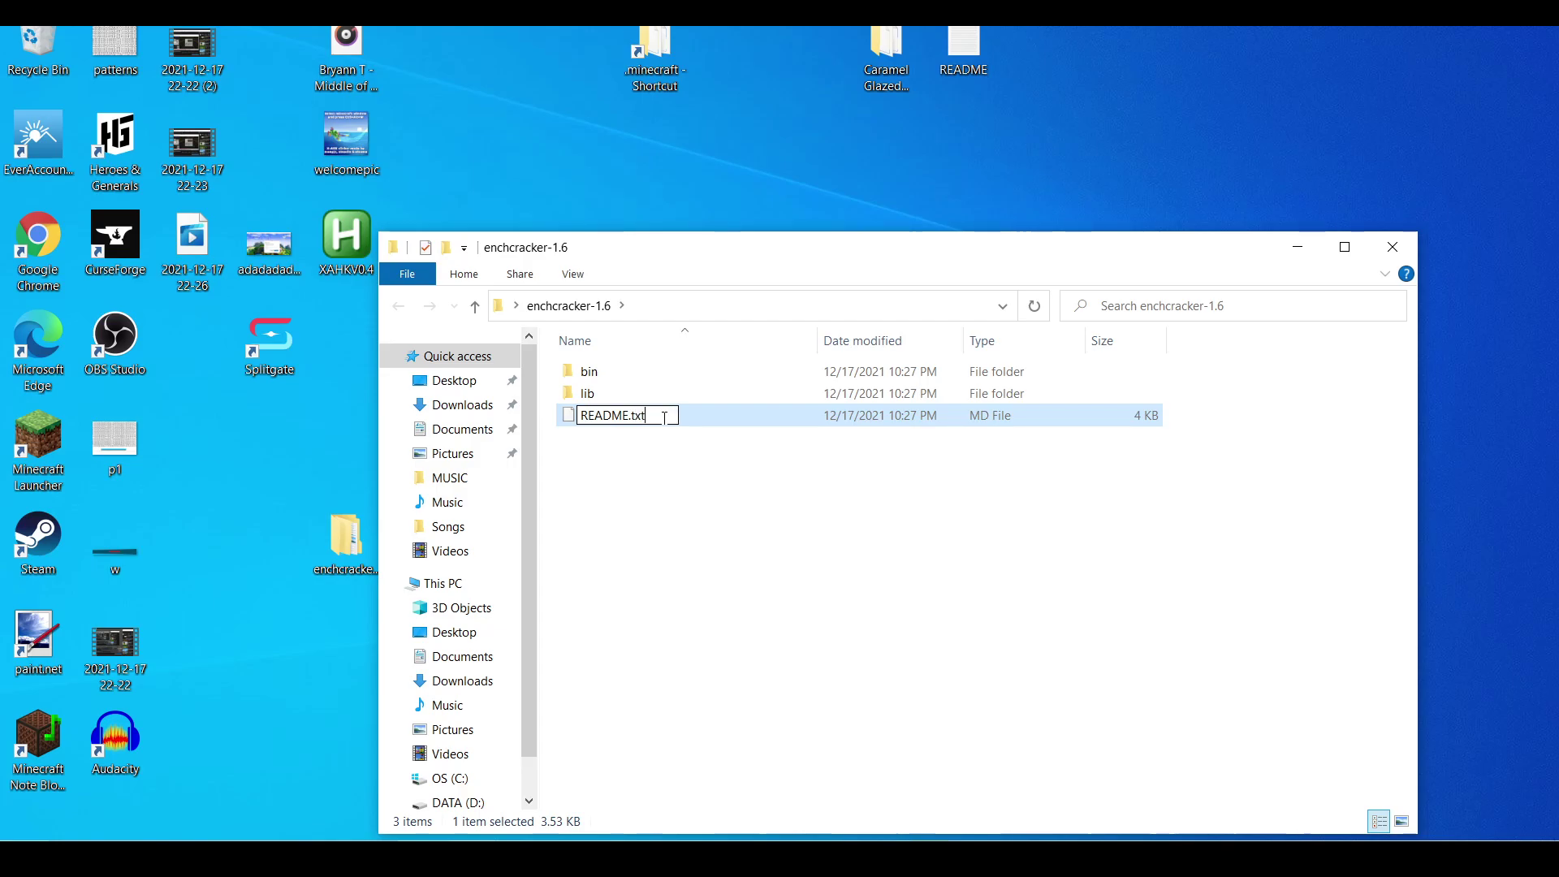
key("Return")
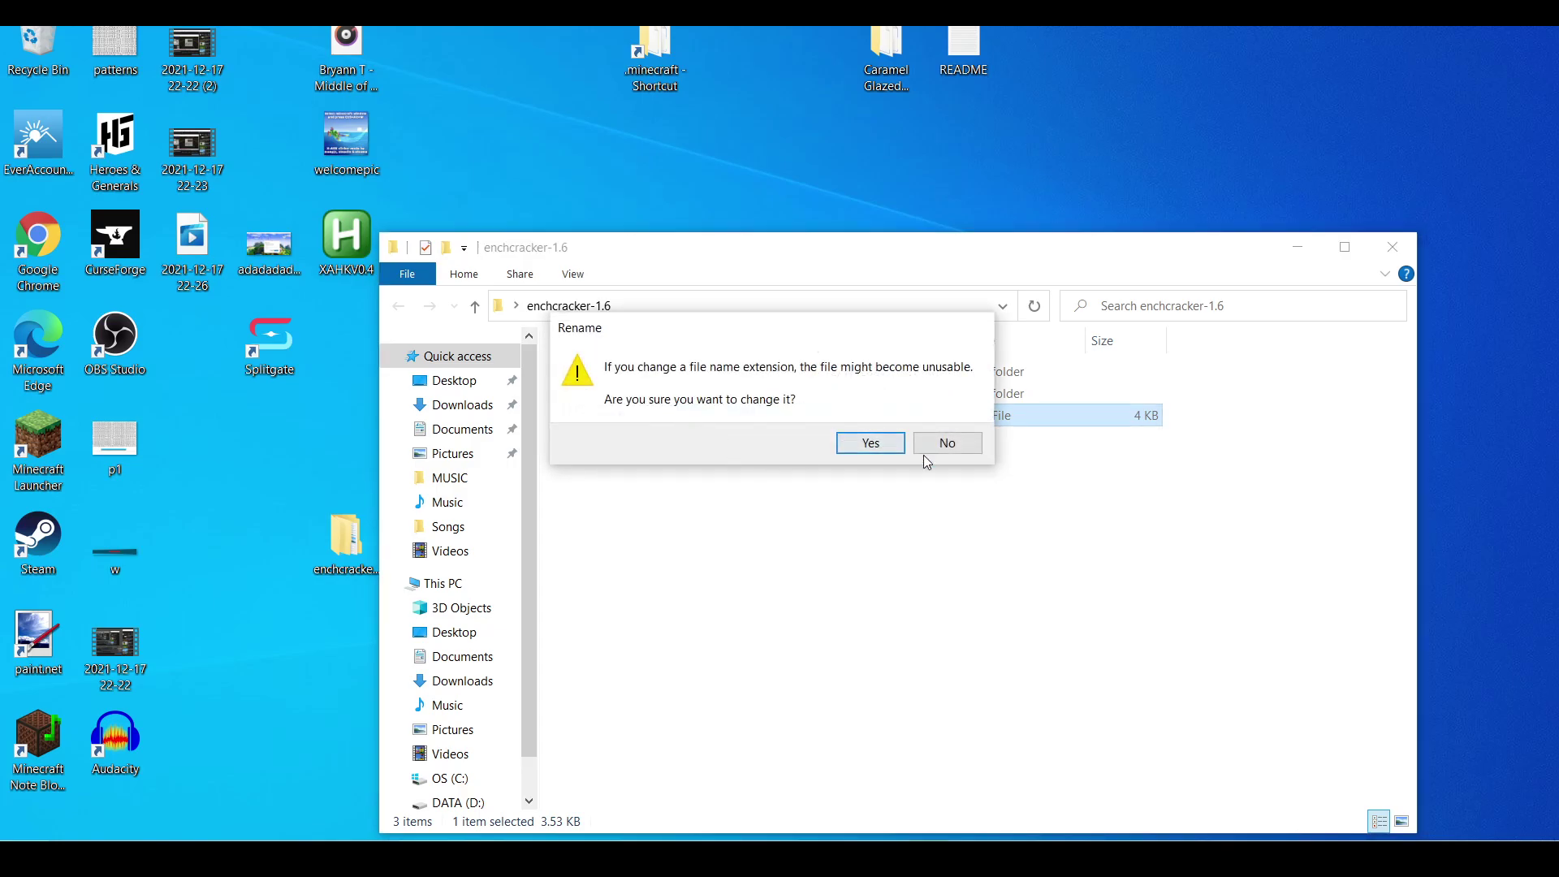
left_click(872, 443)
double_click(649, 415)
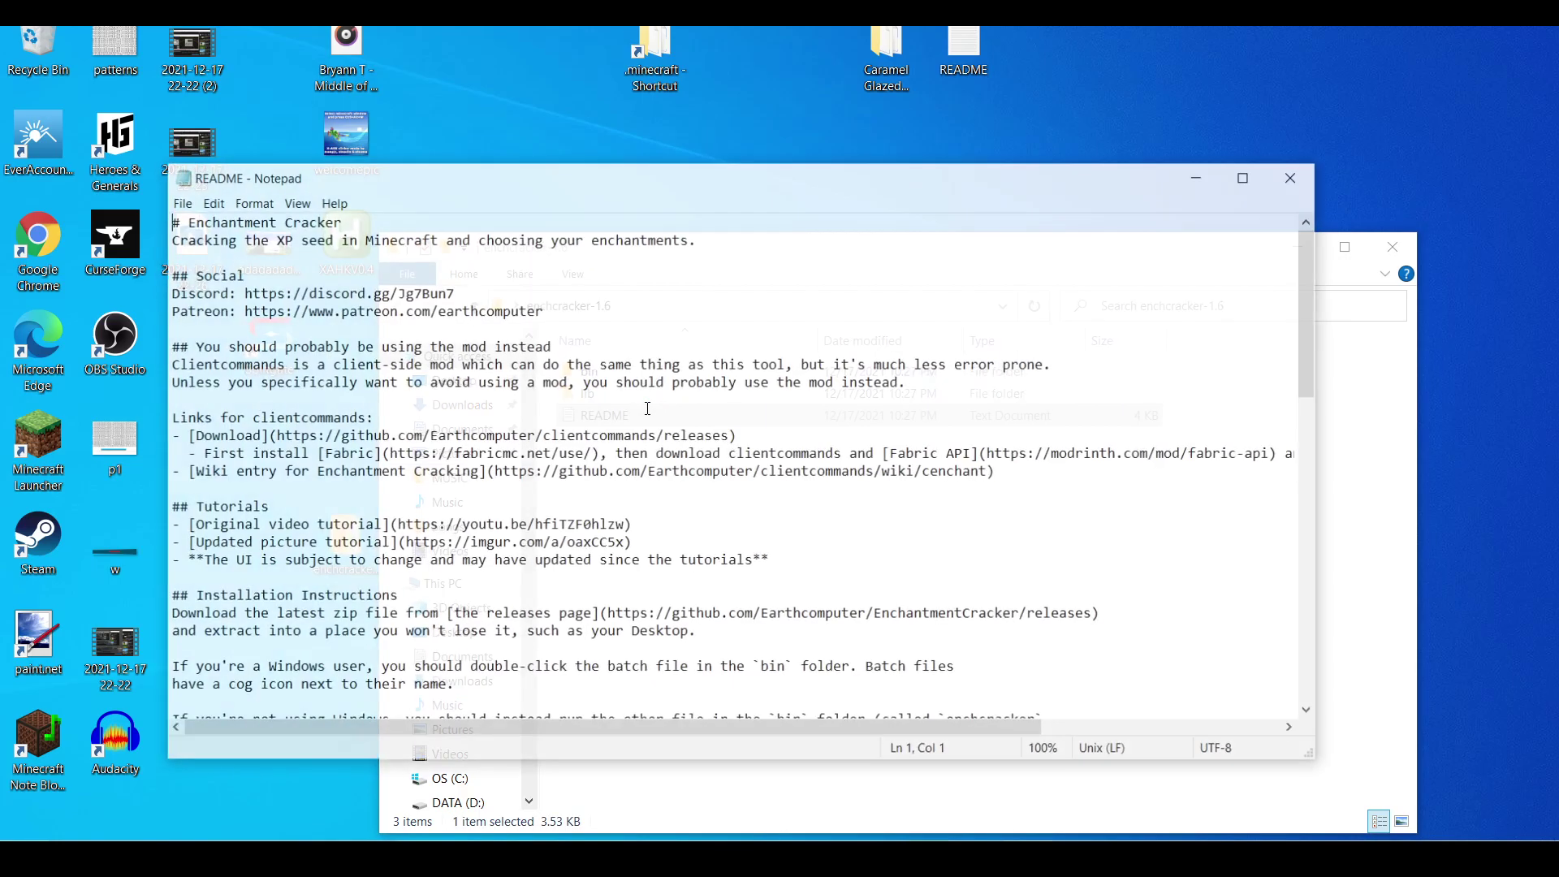
scroll(584, 416, "down", 14)
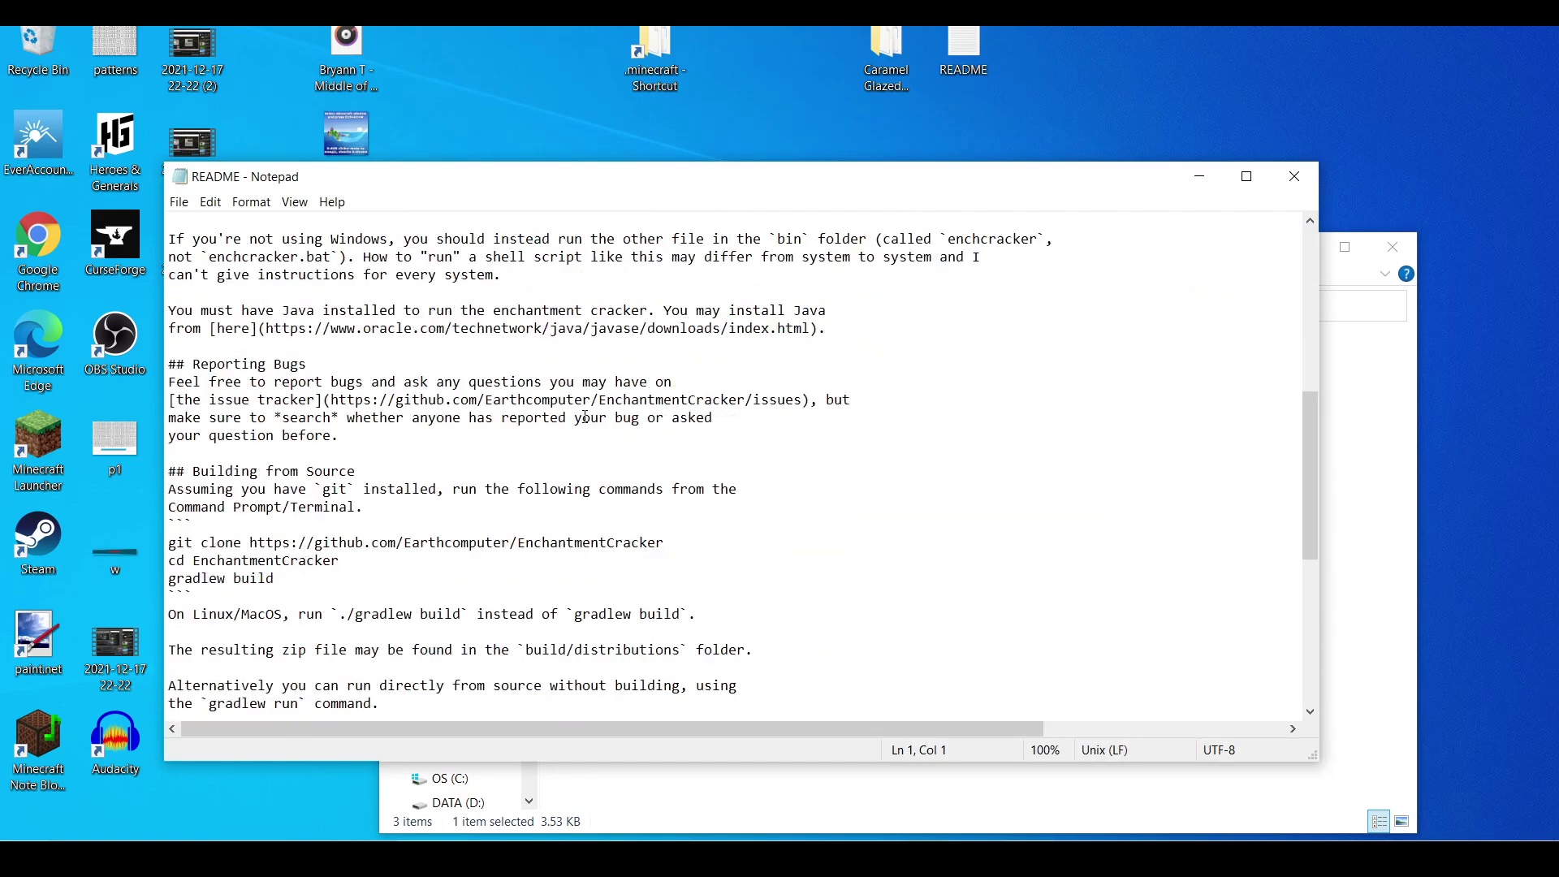
scroll(585, 417, "up", 4)
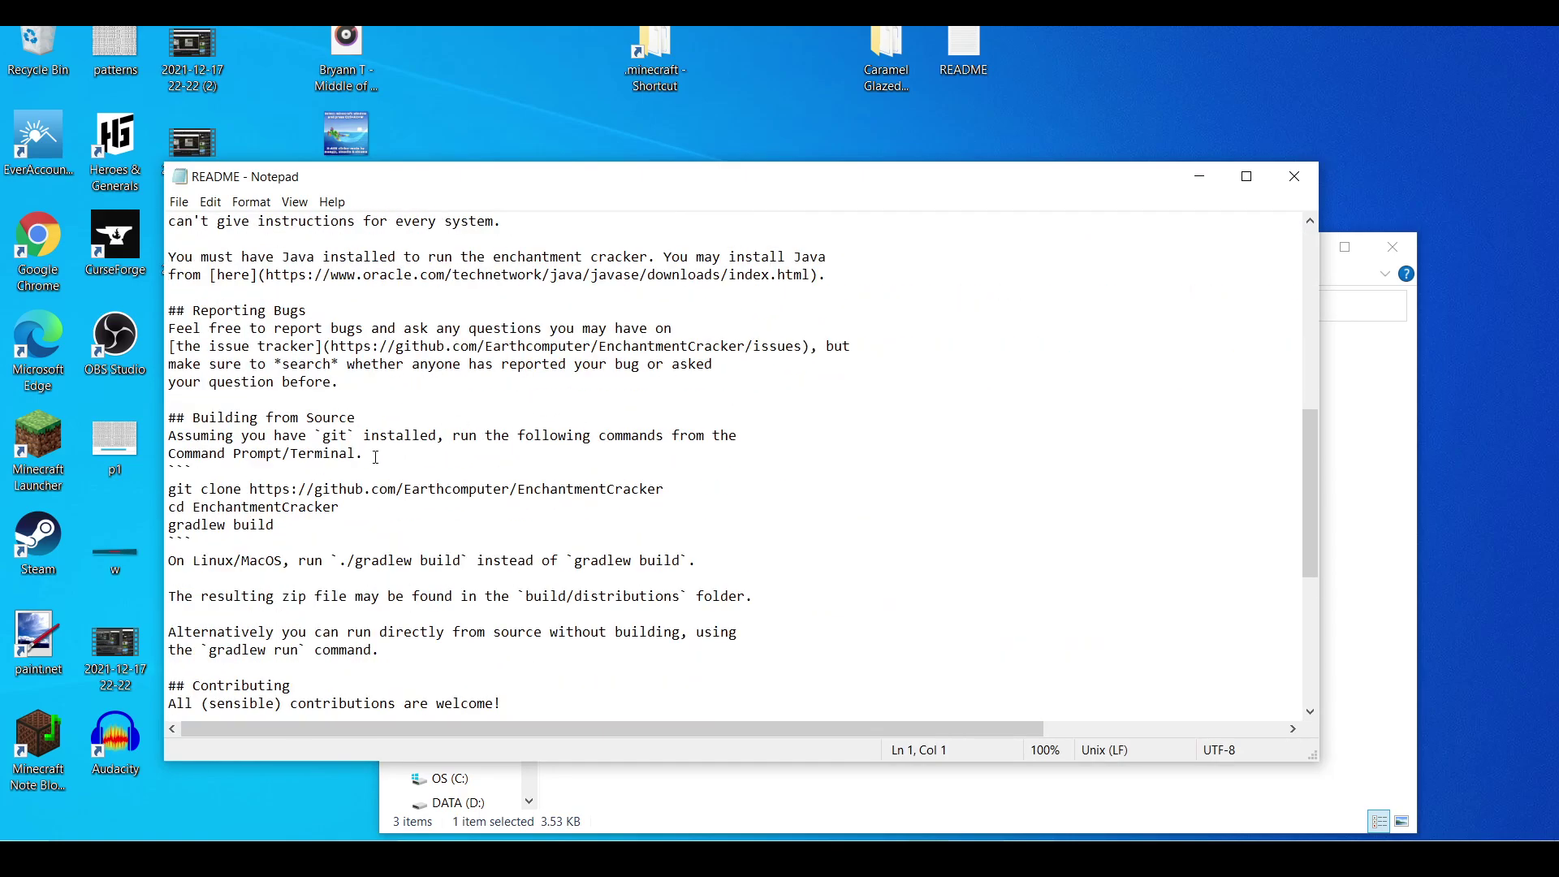
scroll(347, 477, "up", 6)
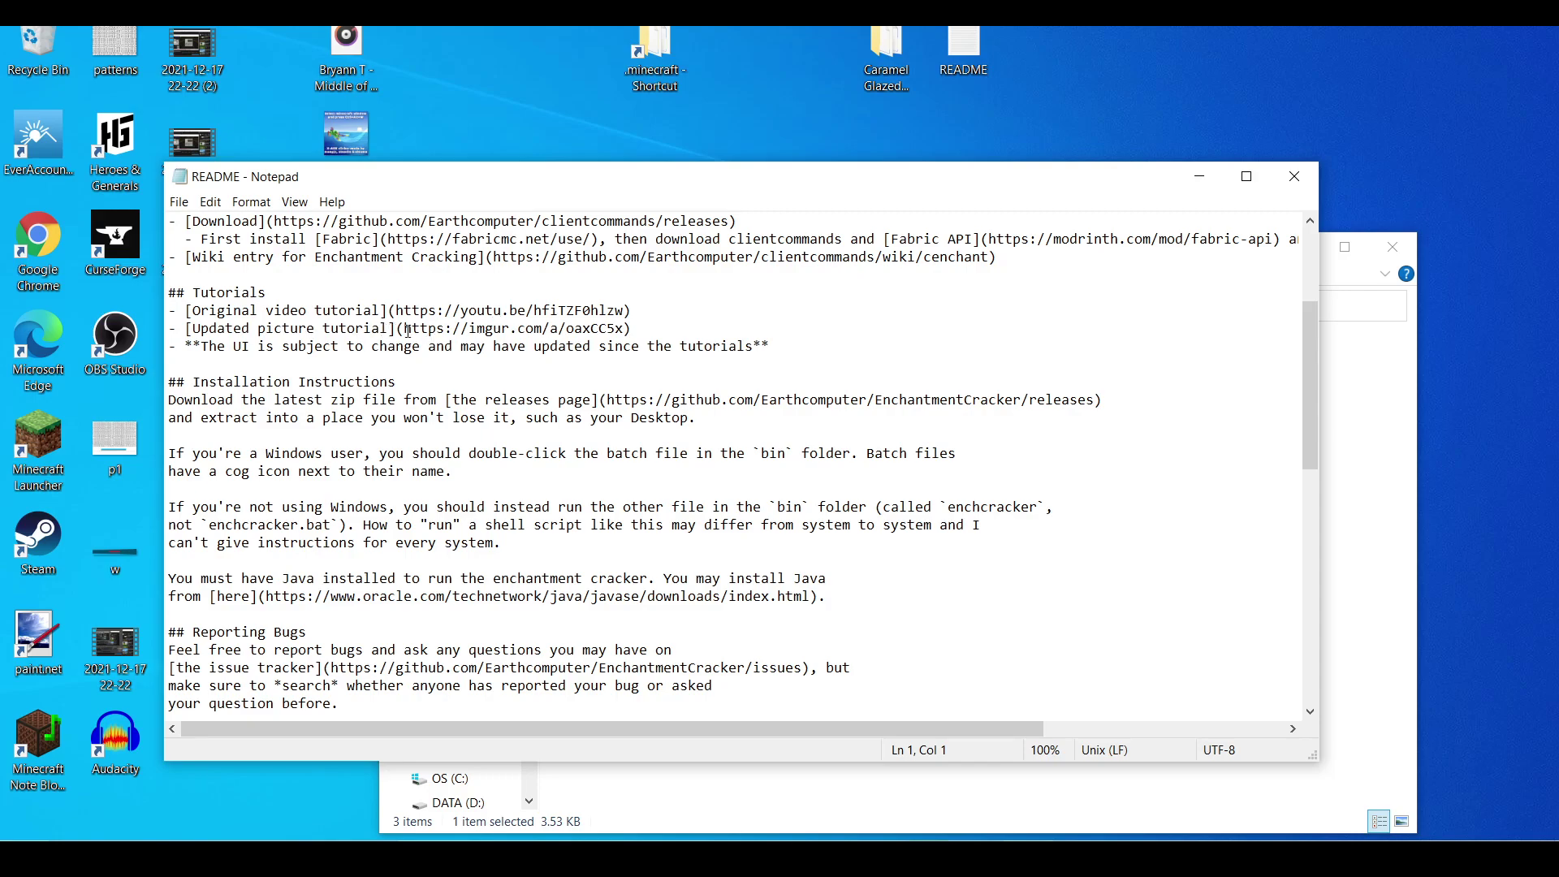
left_click_drag(405, 328, 631, 328)
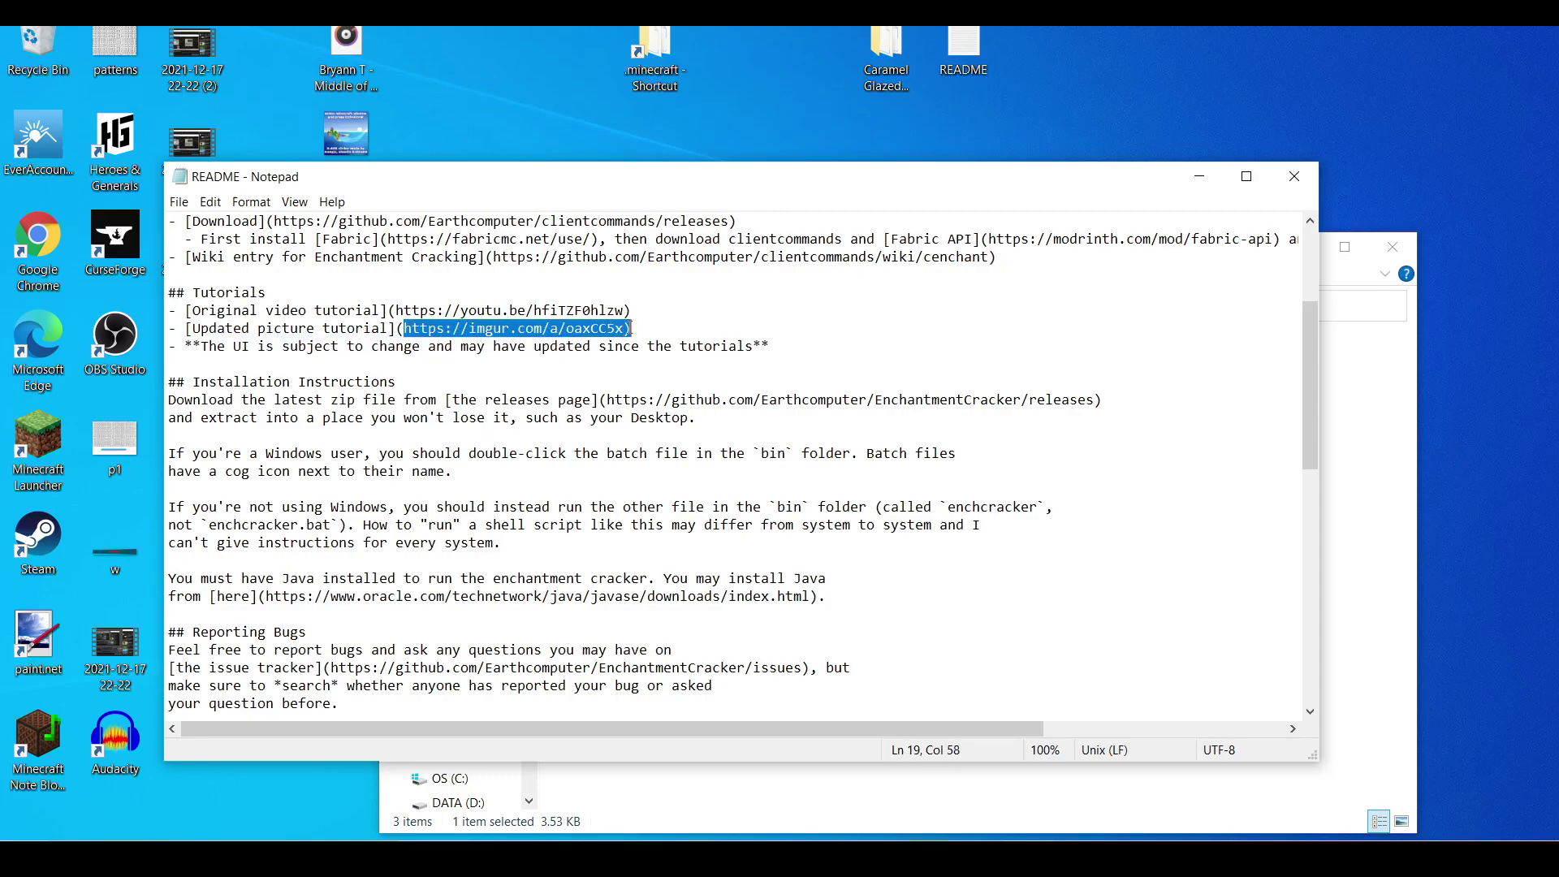
- Run enchcracker.bat from the bin folder, bypassing SmartScreen via More info and Run anyway
left_click(1198, 179)
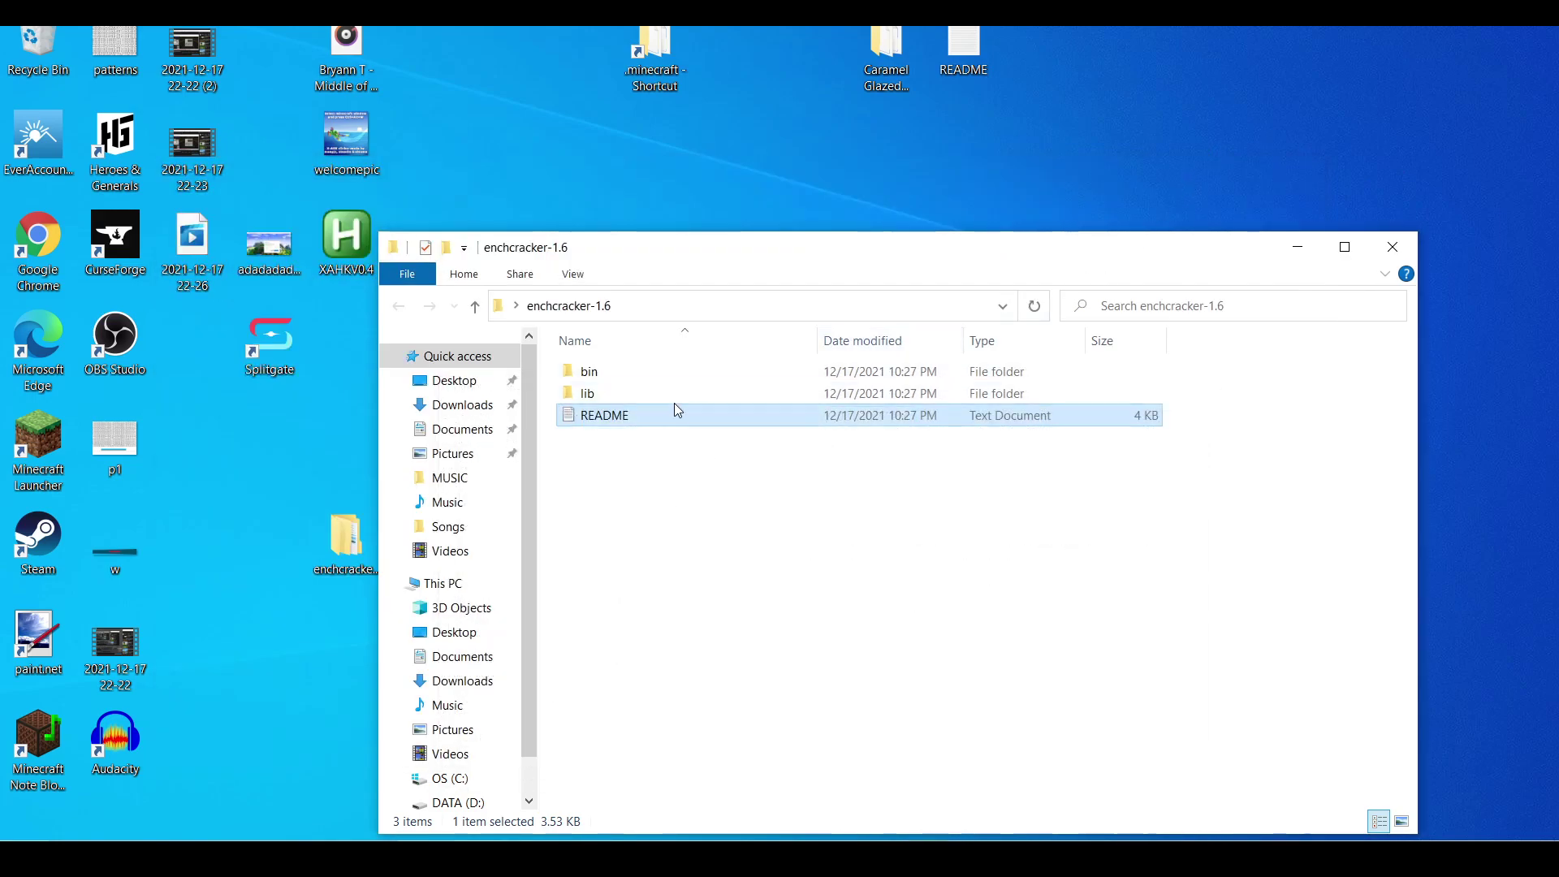
double_click(621, 371)
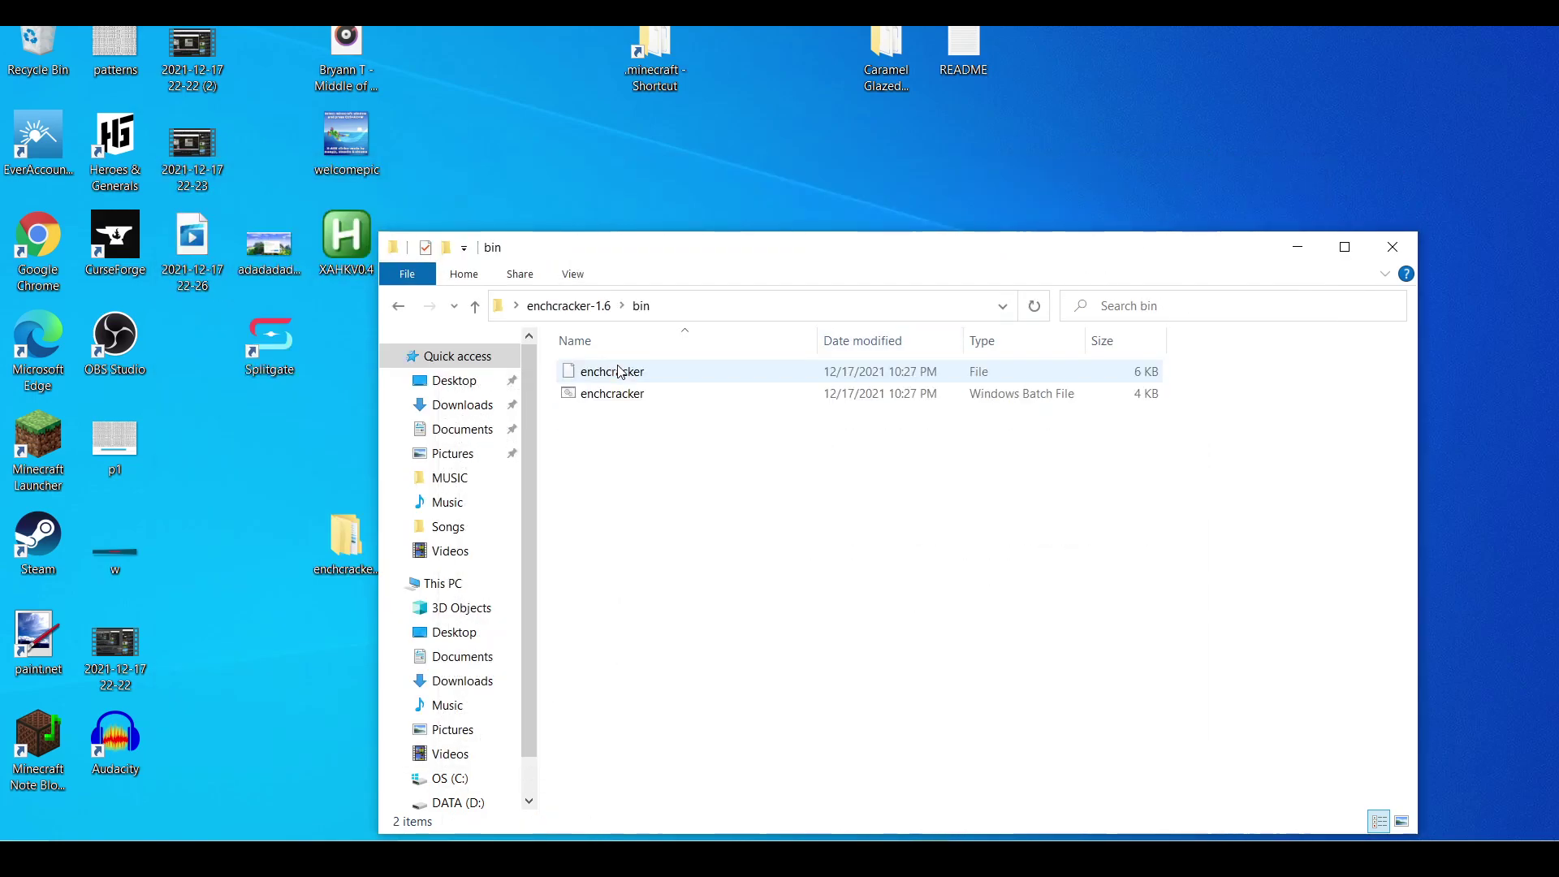
double_click(588, 398)
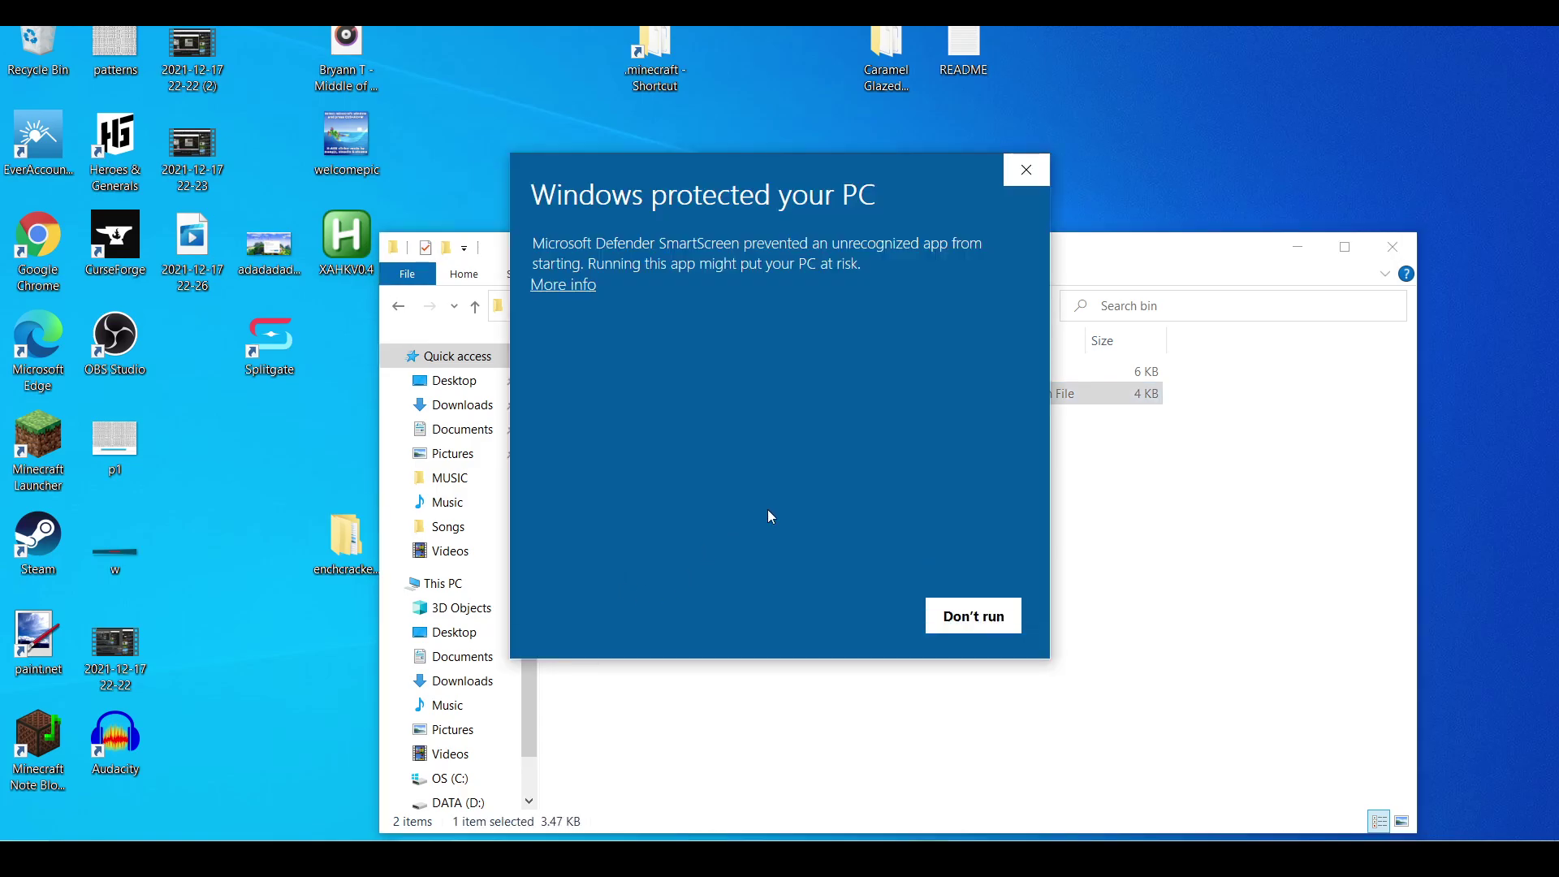
left_click(980, 618)
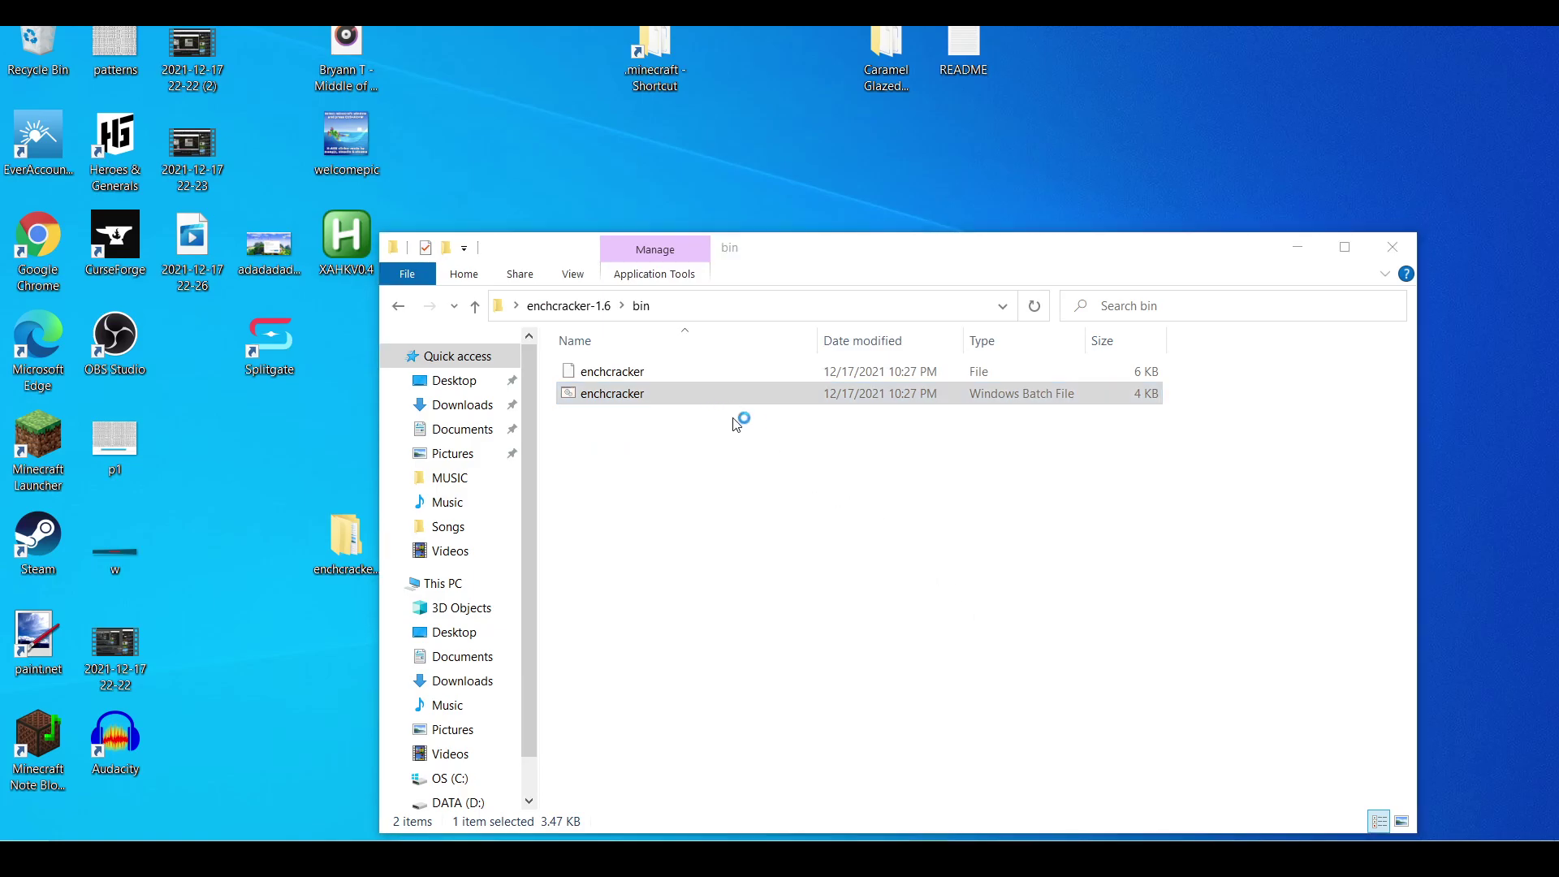
left_click(546, 293)
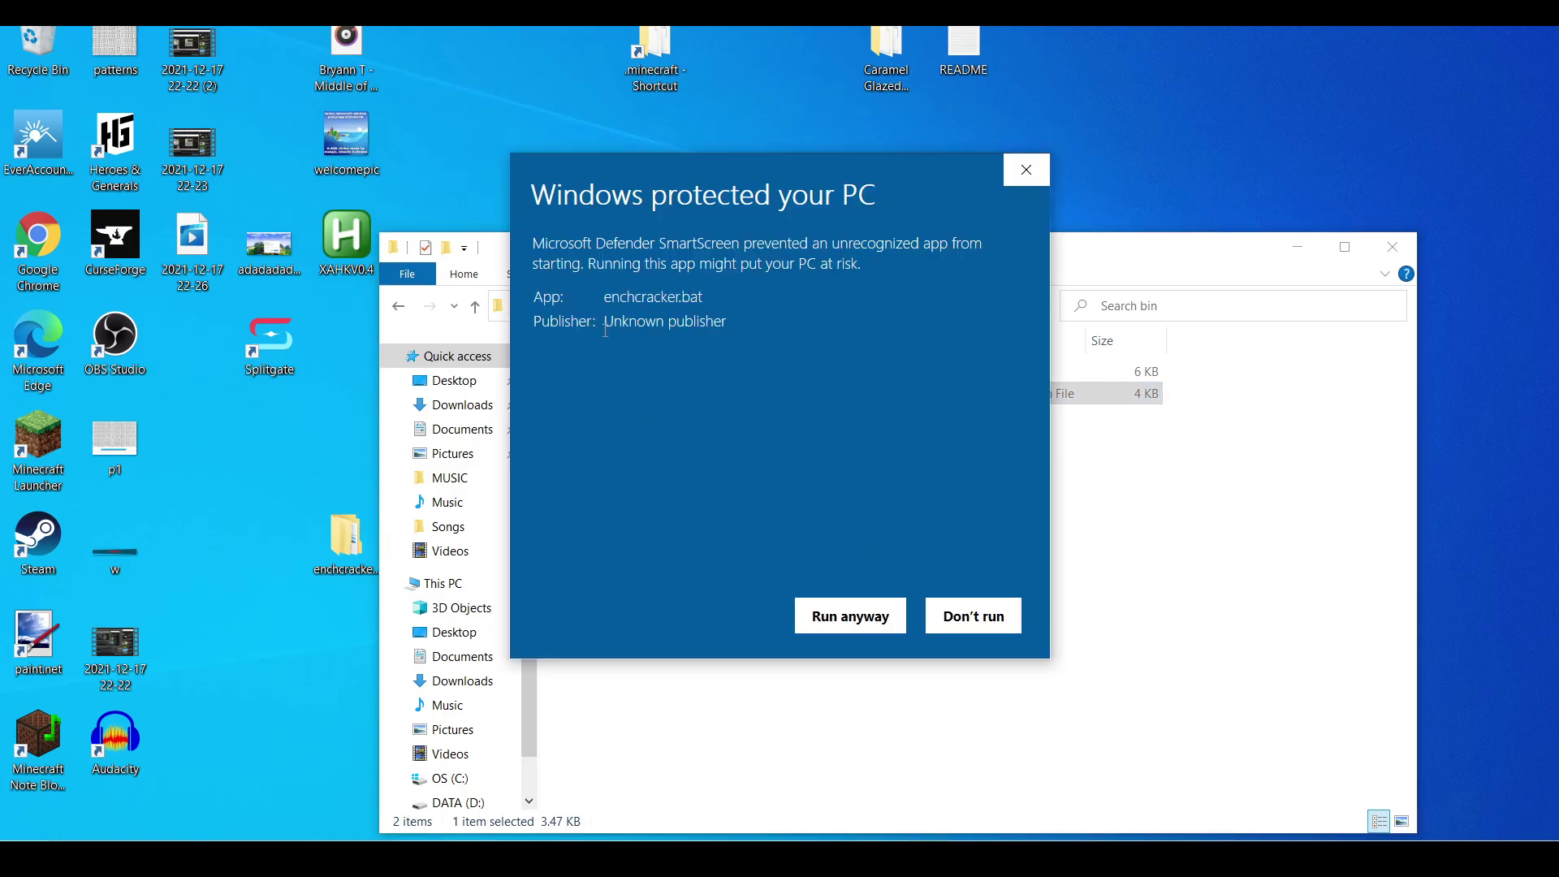
left_click(857, 624)
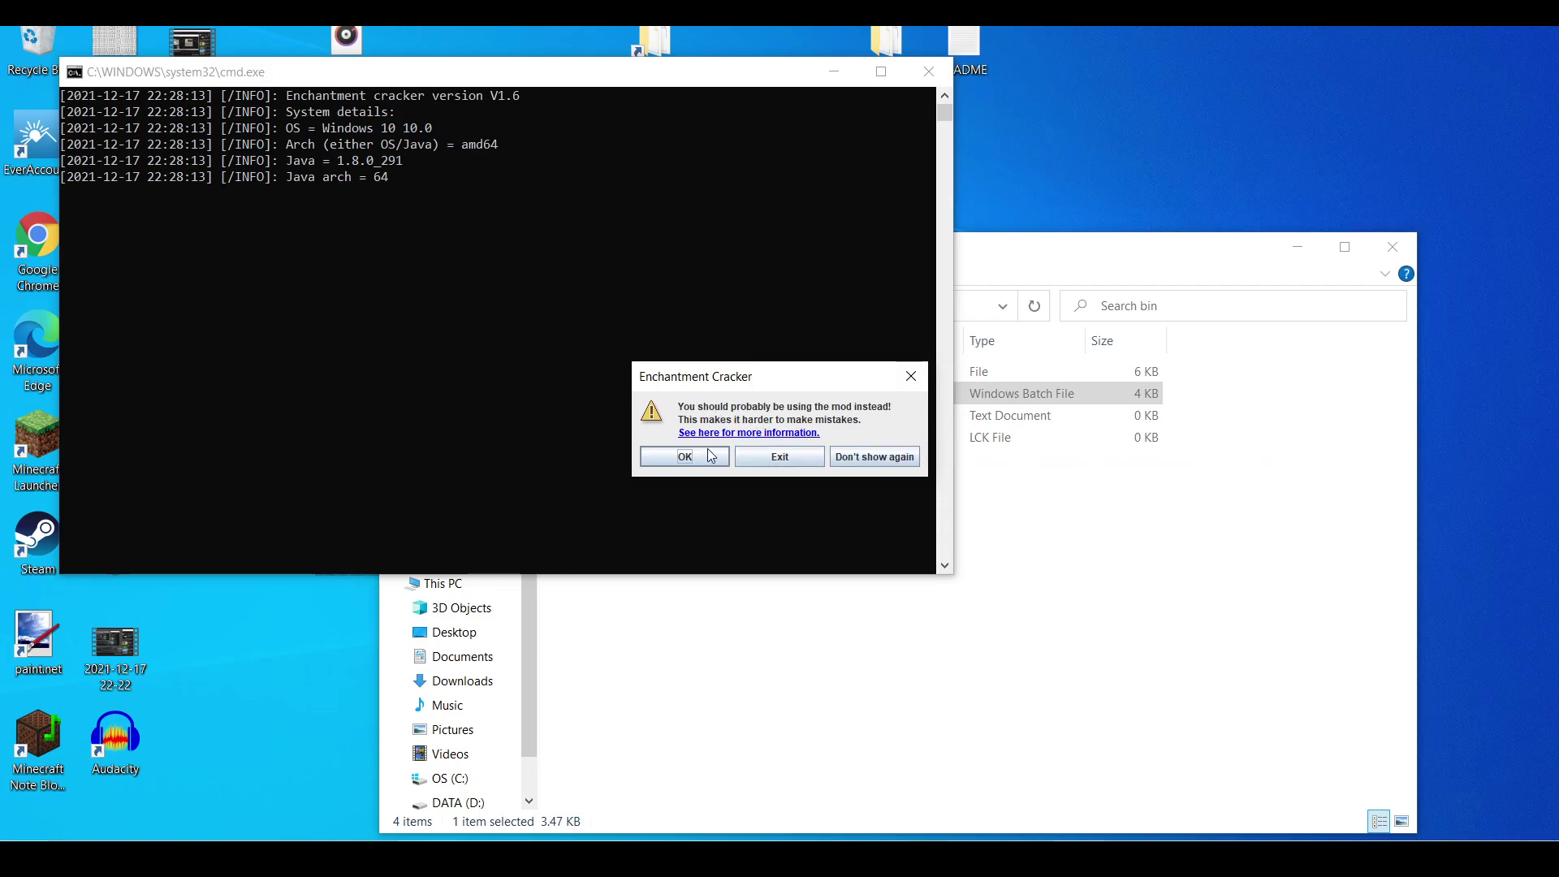
- Dismiss the 'use the mod instead' warning with OK and minimize the cmd console
left_click(685, 456)
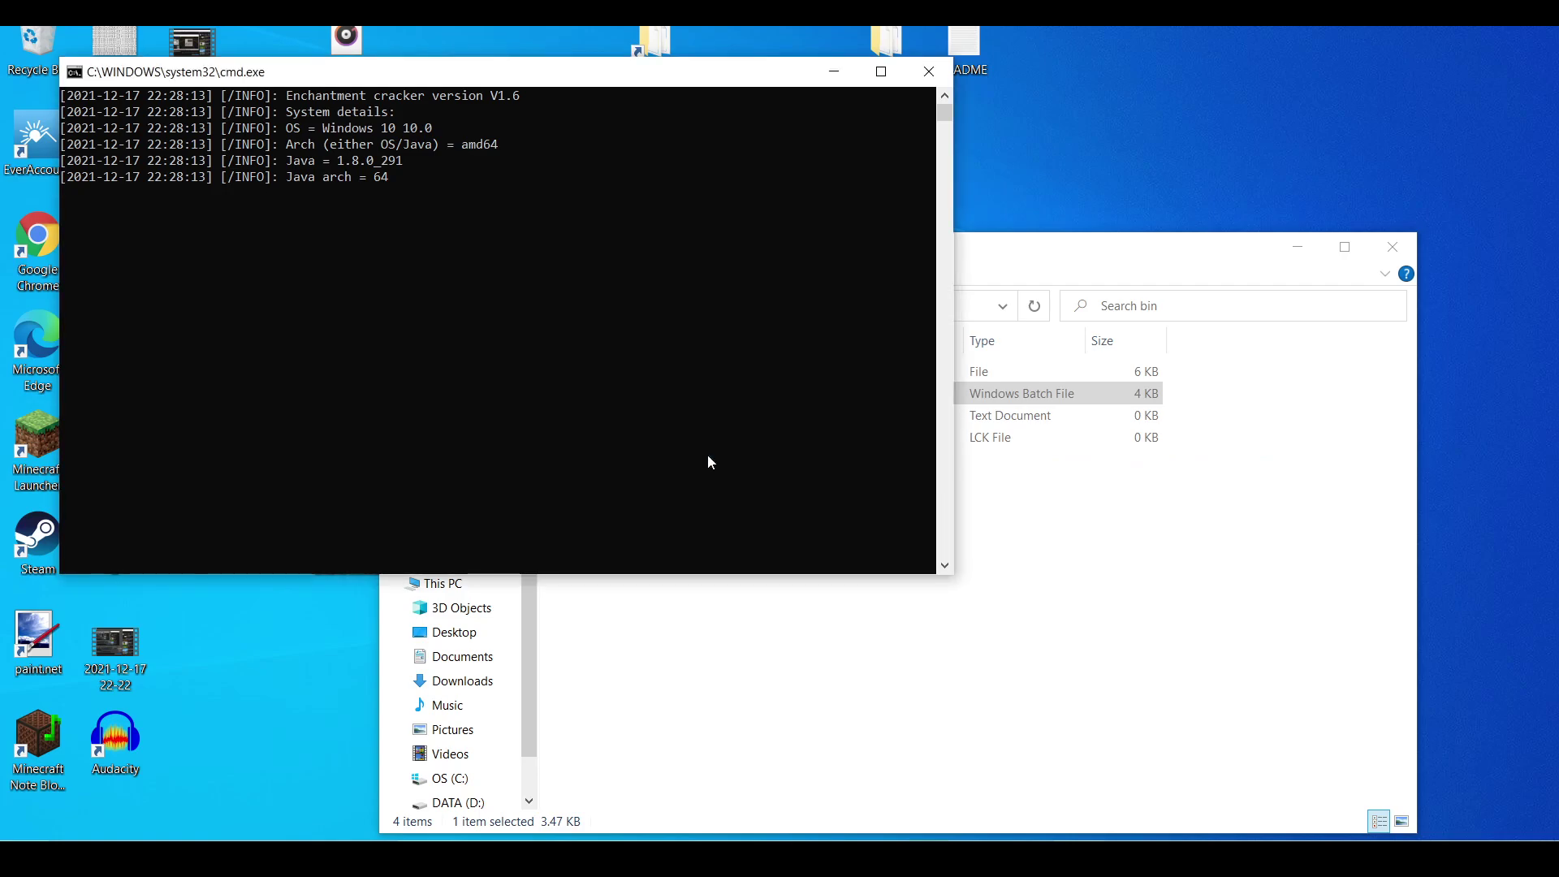
left_click(831, 71)
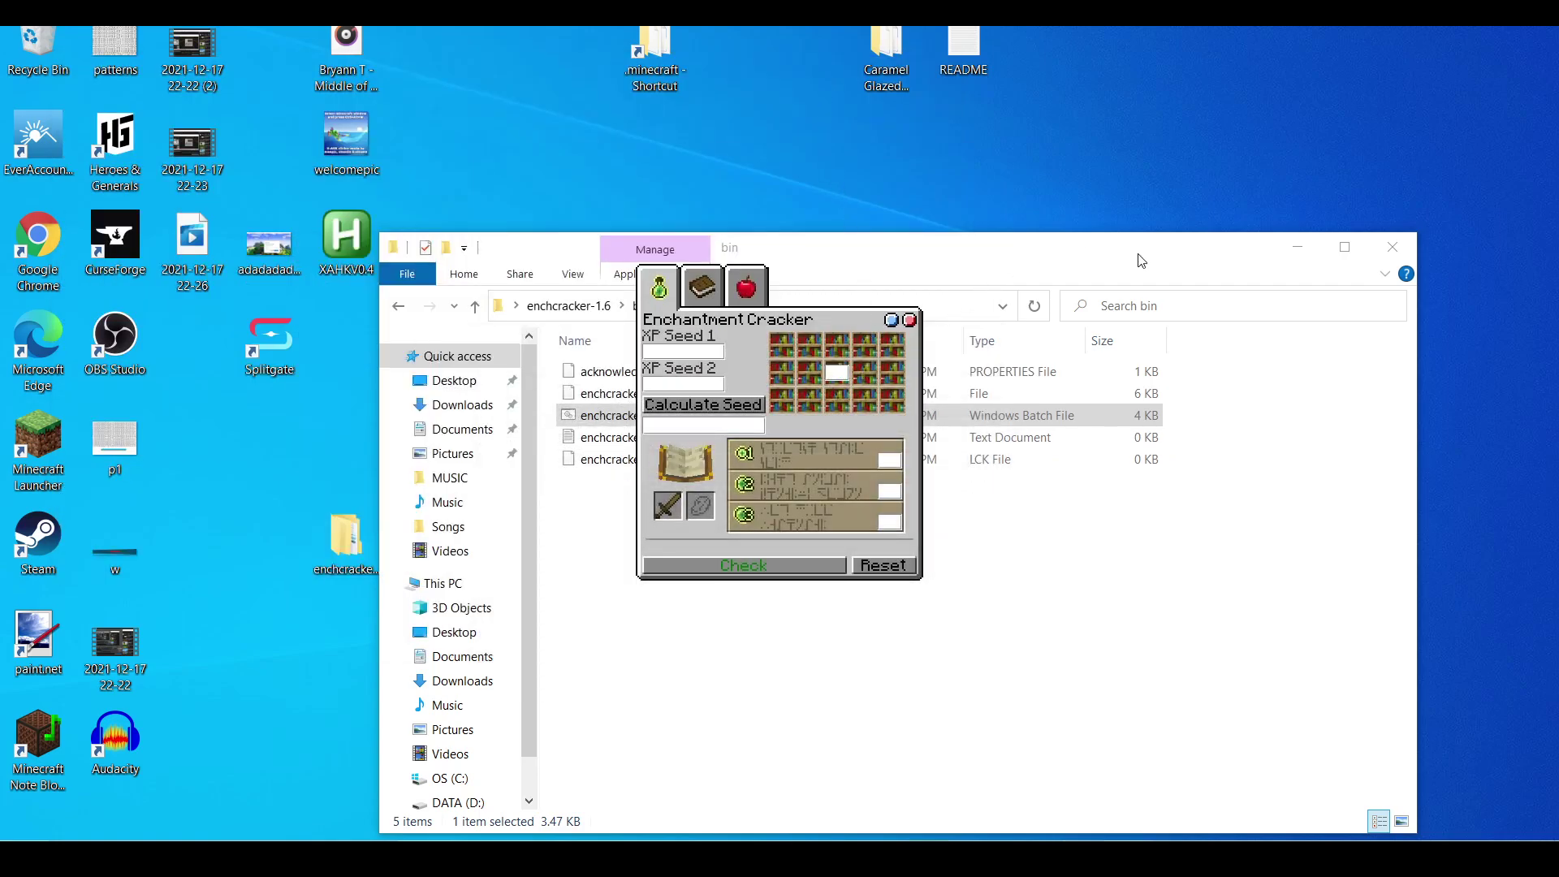
- Browse the Enchantment Calculator and about pages, then move the cracker window left
left_click(1298, 246)
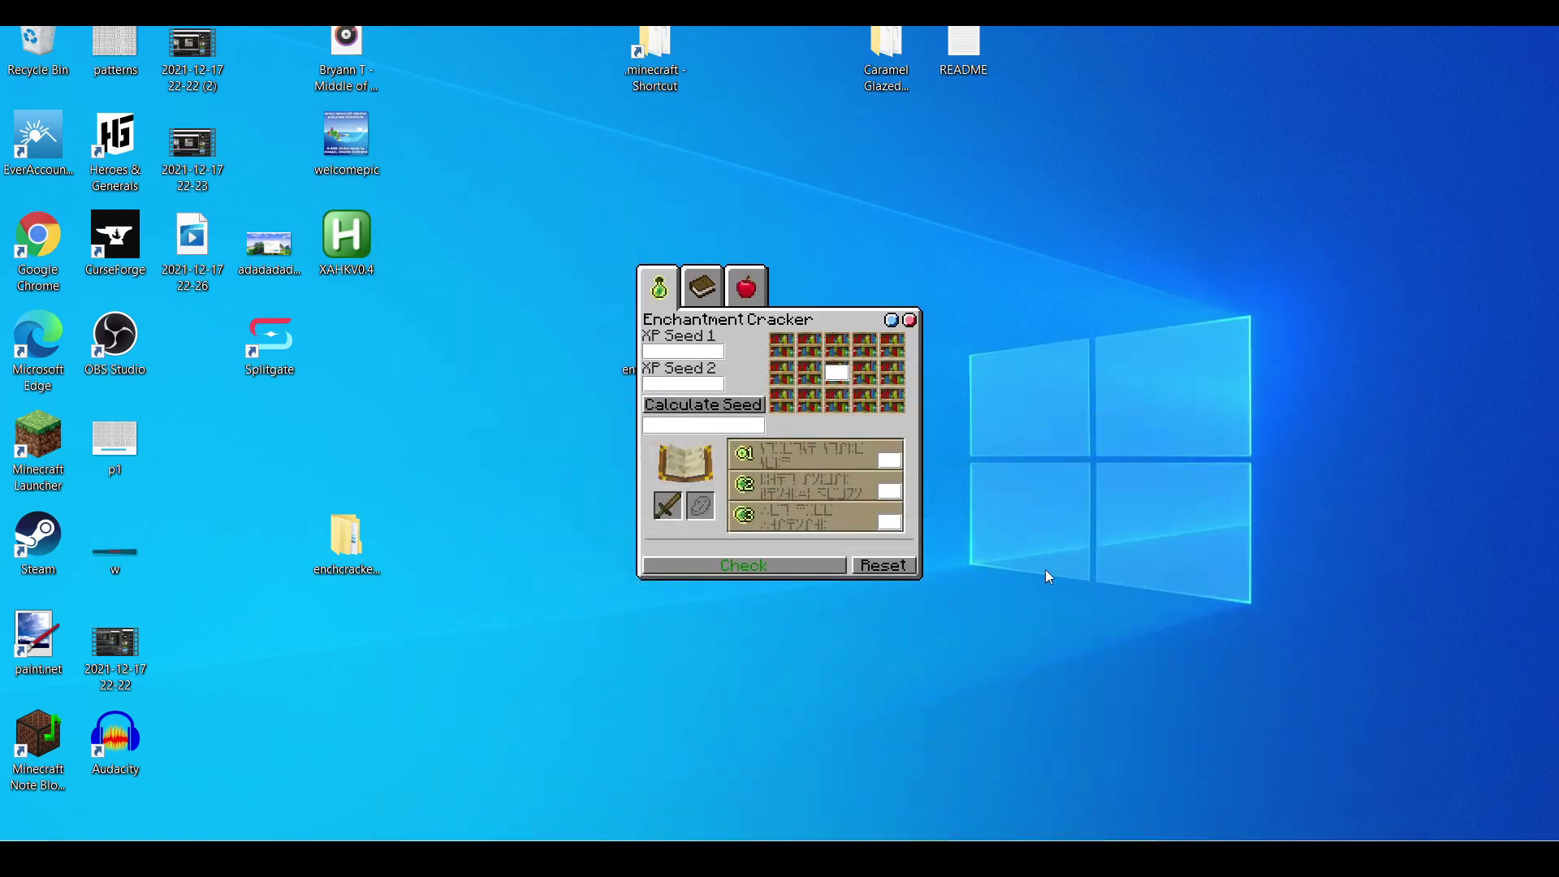
left_click(699, 297)
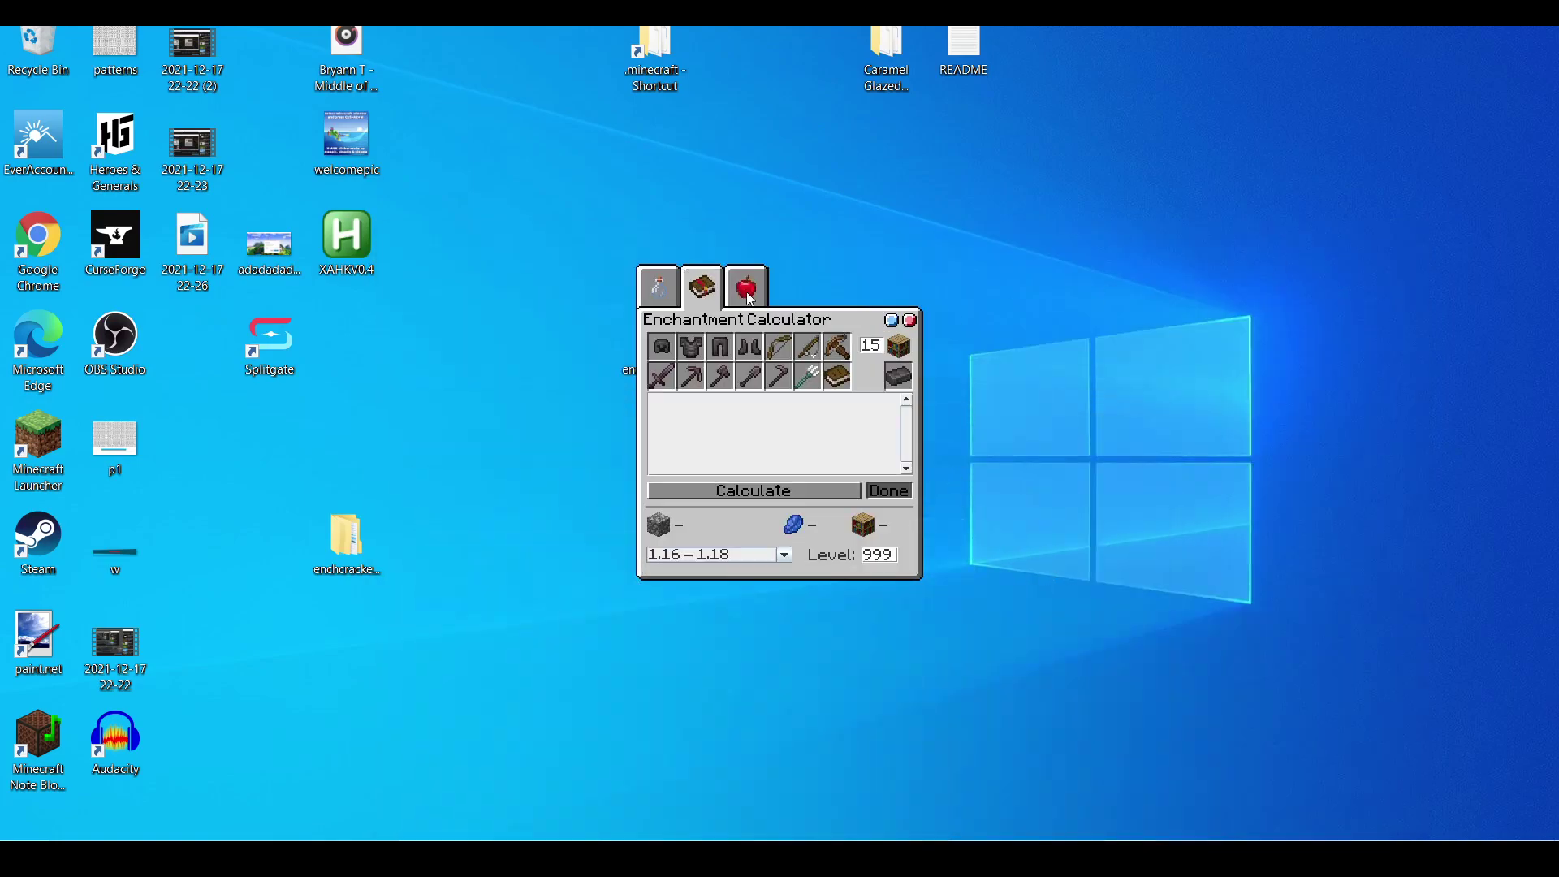
left_click(749, 298)
left_click(678, 287)
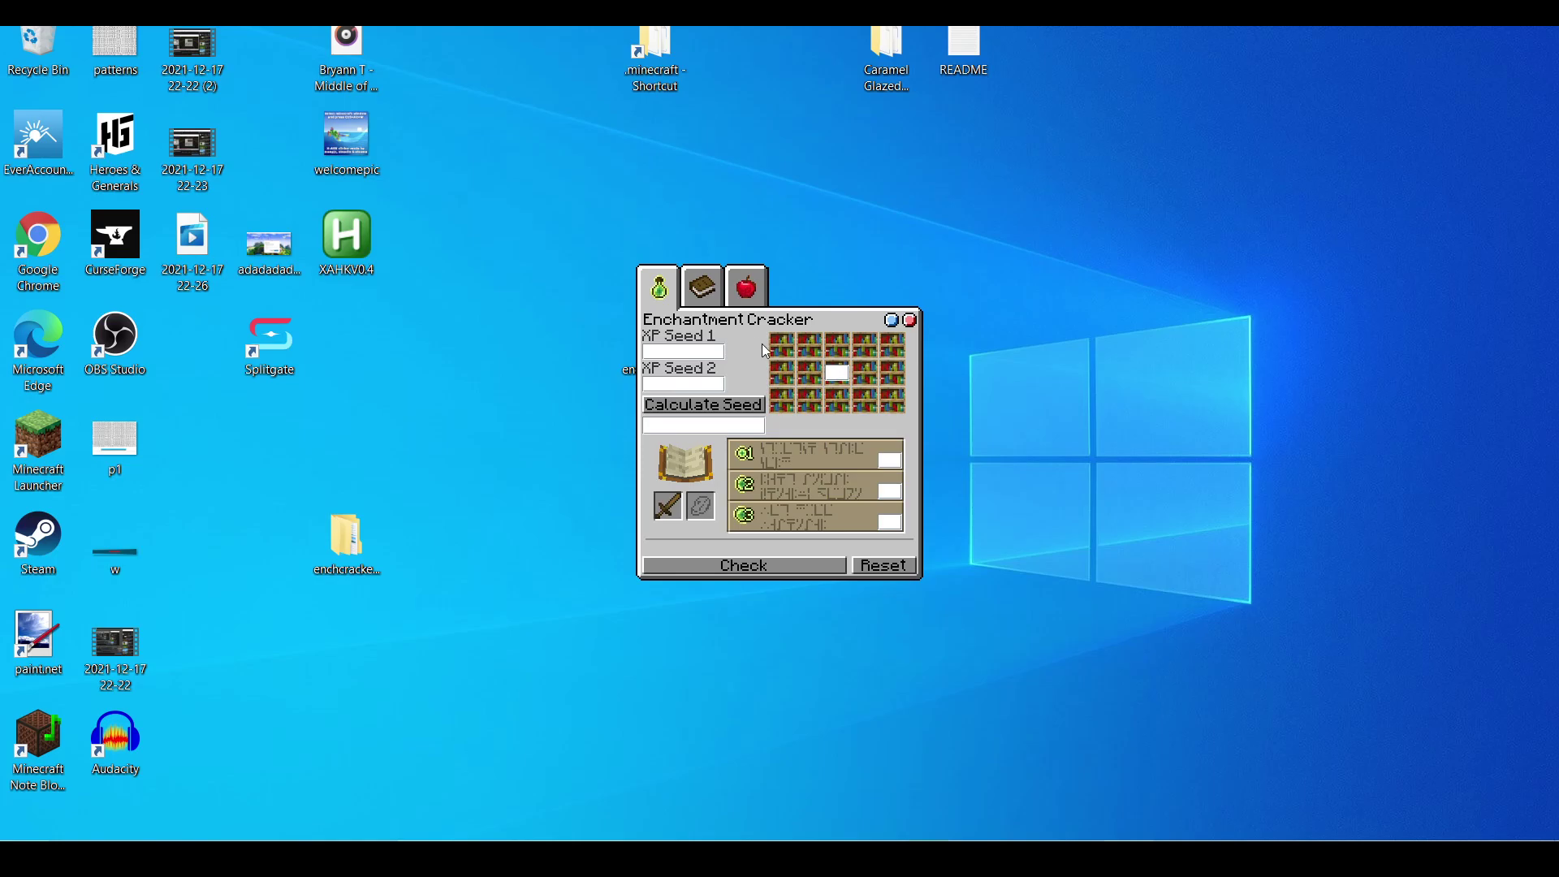
left_click_drag(788, 321, 431, 375)
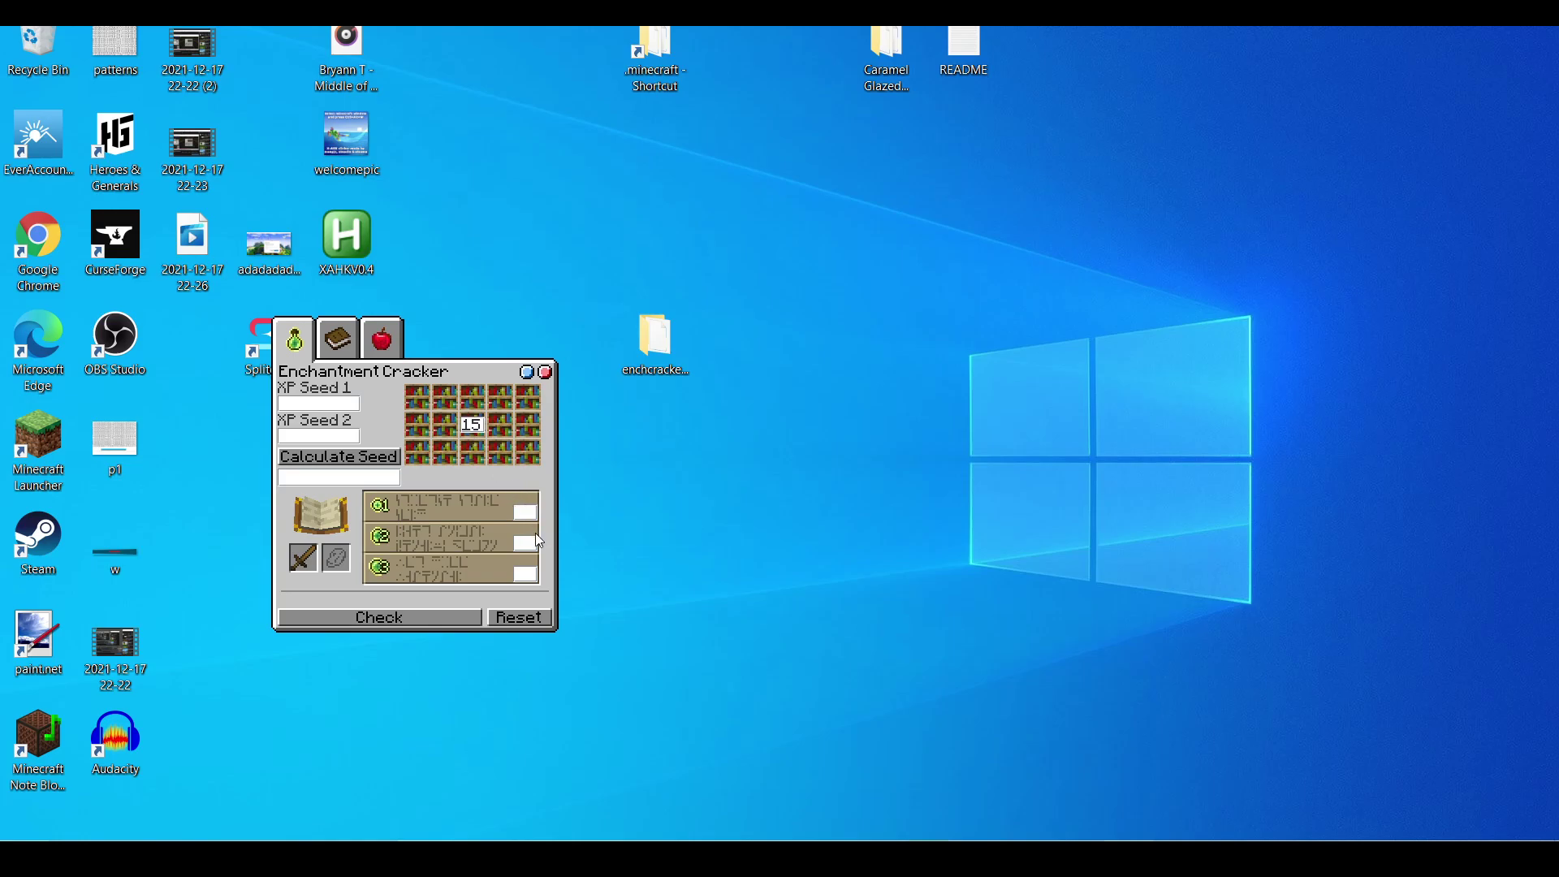
- Enter slot levels 8 and 30, then close Enchantment Cracker
type("8")
left_click(518, 577)
type("30")
left_click(544, 373)
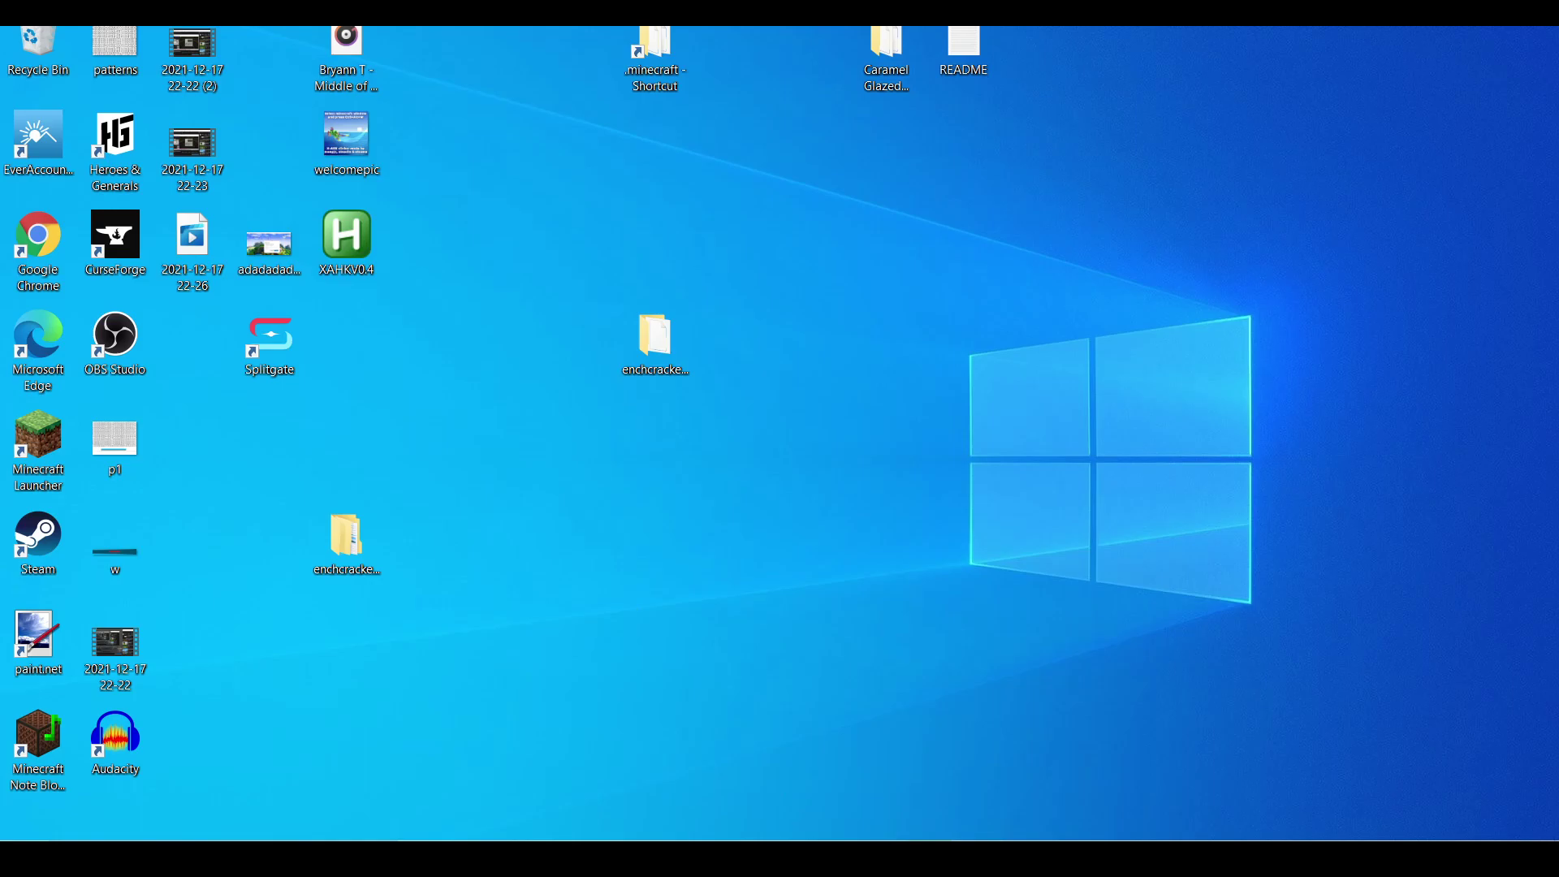
- Restore Note Block Studio and load d20.nbs through File > Open song
left_click(927, 859)
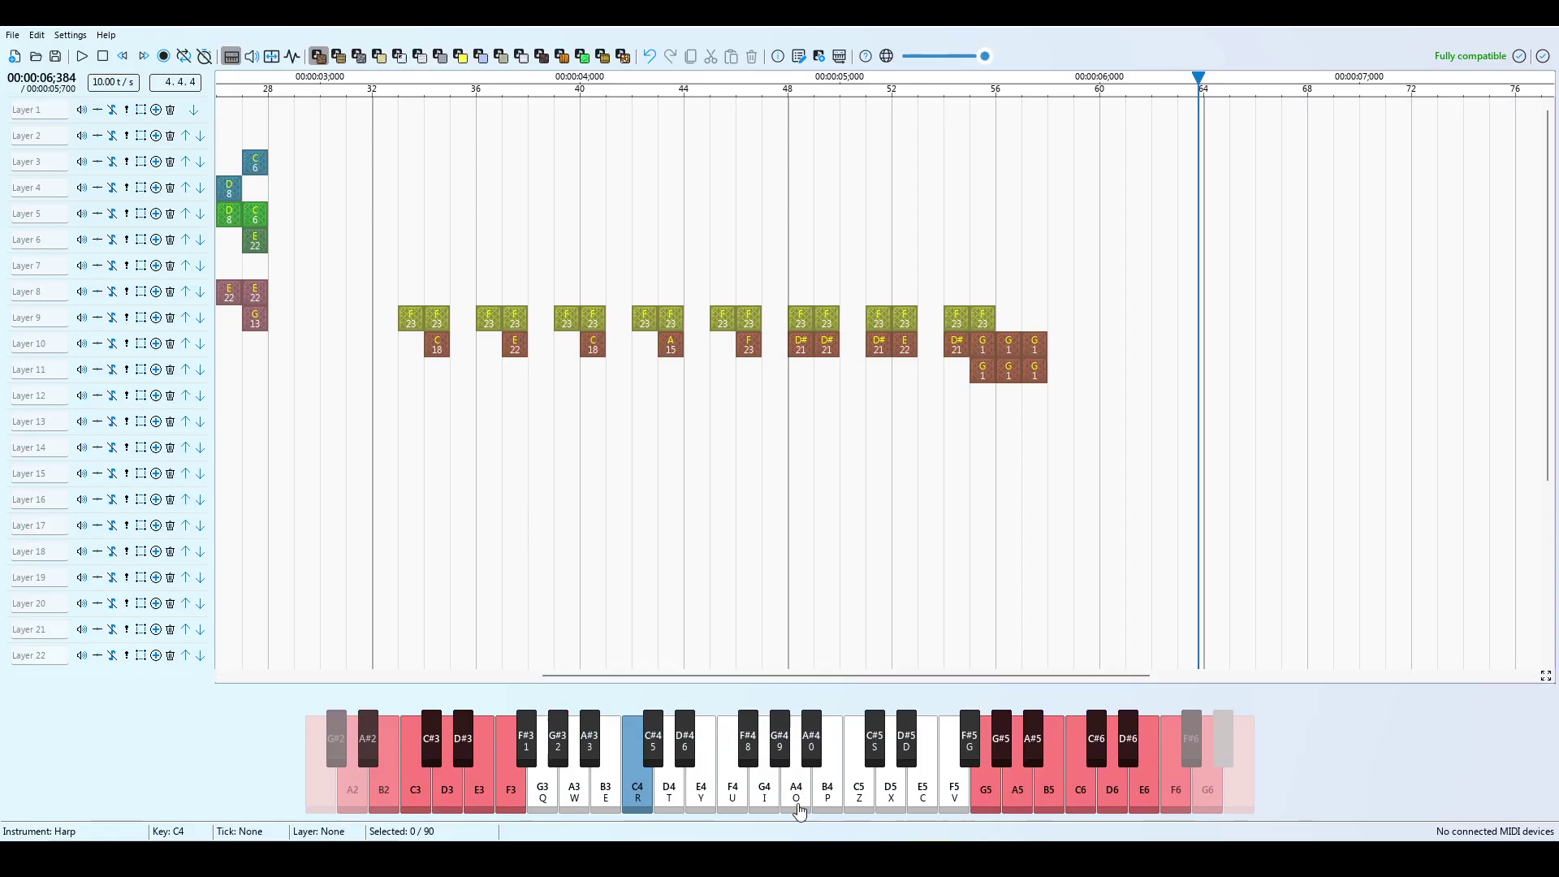
left_click_drag(635, 666, 244, 598)
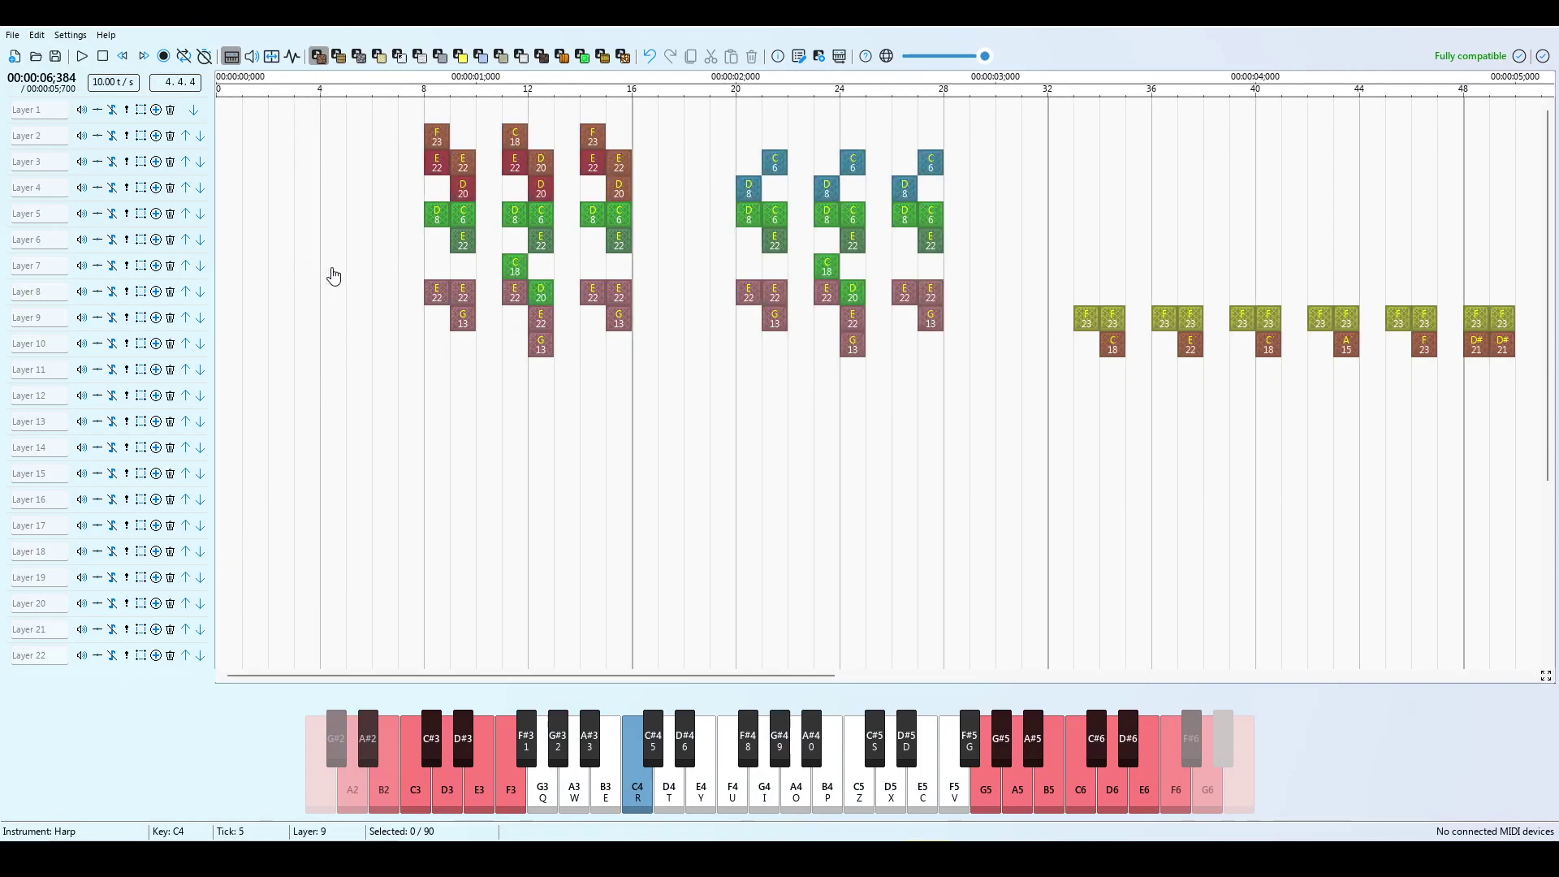
left_click(12, 35)
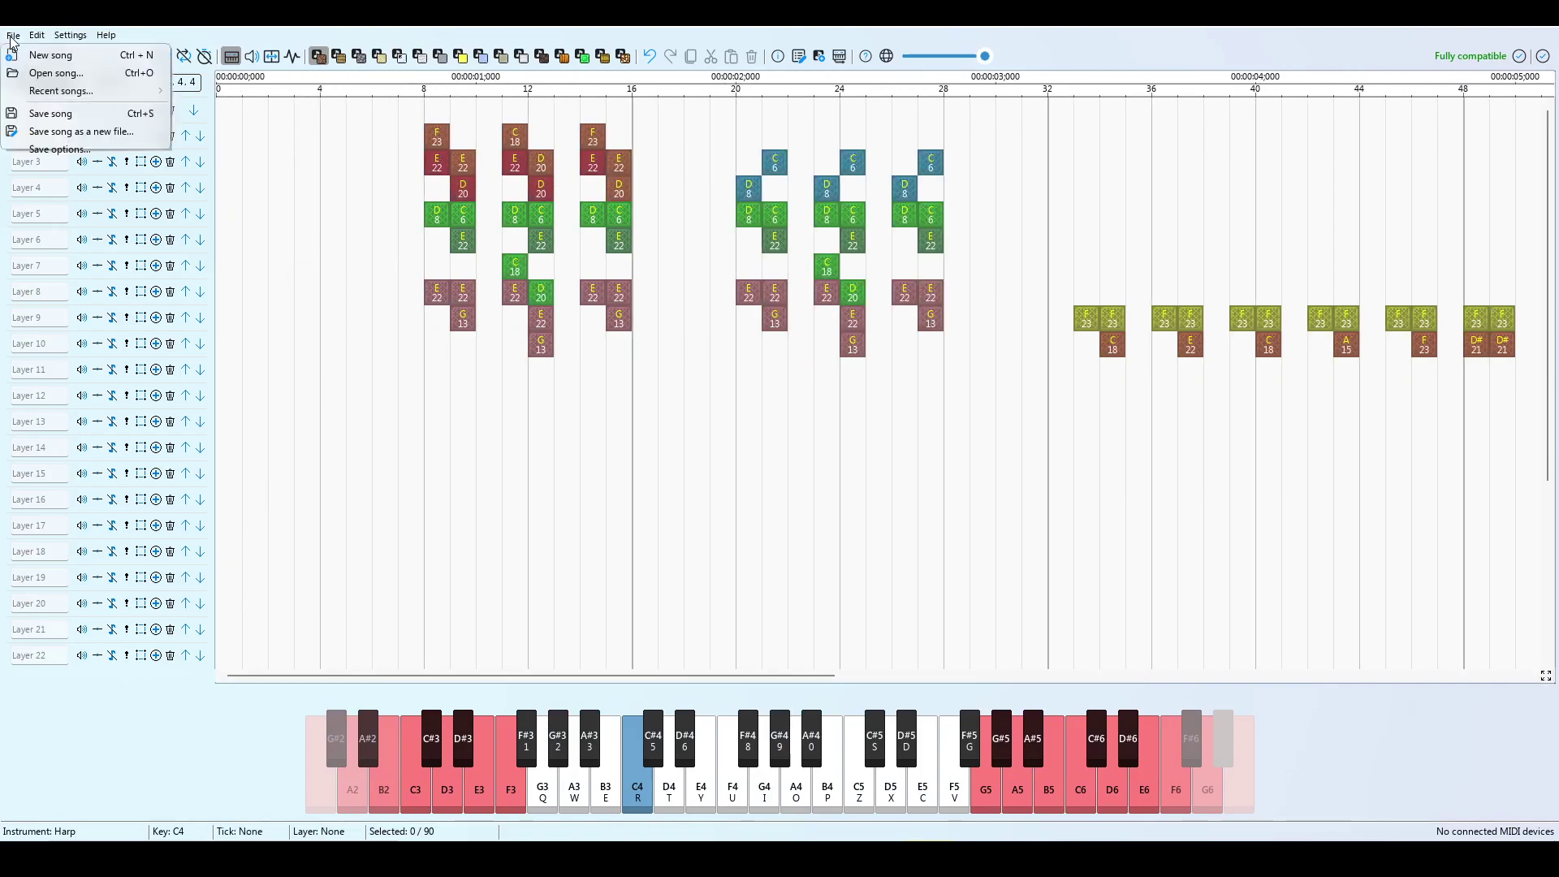
left_click(35, 73)
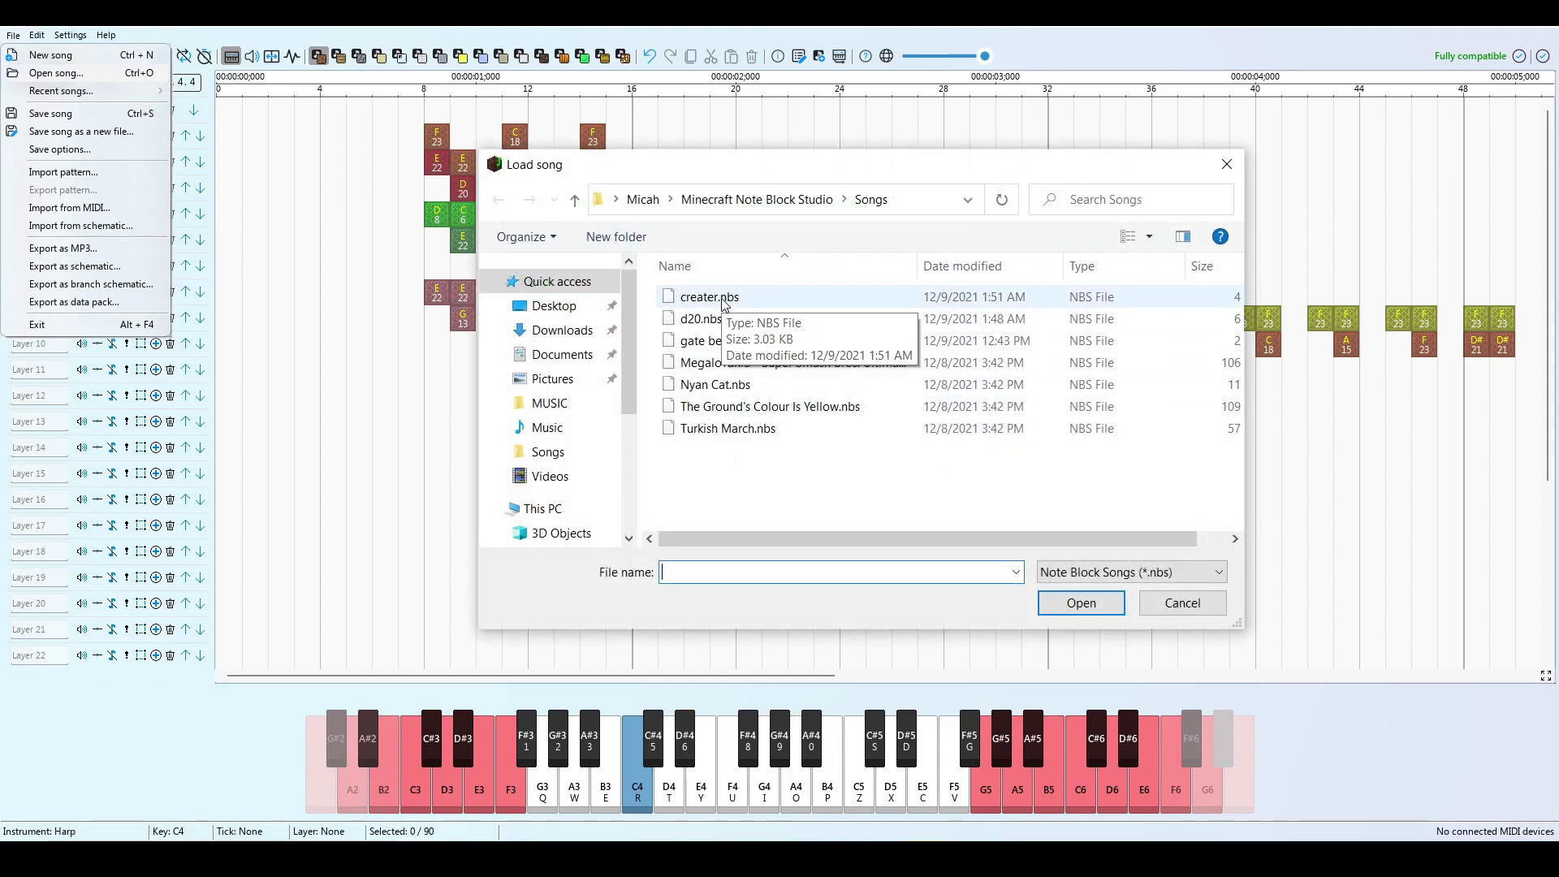
left_click(719, 319)
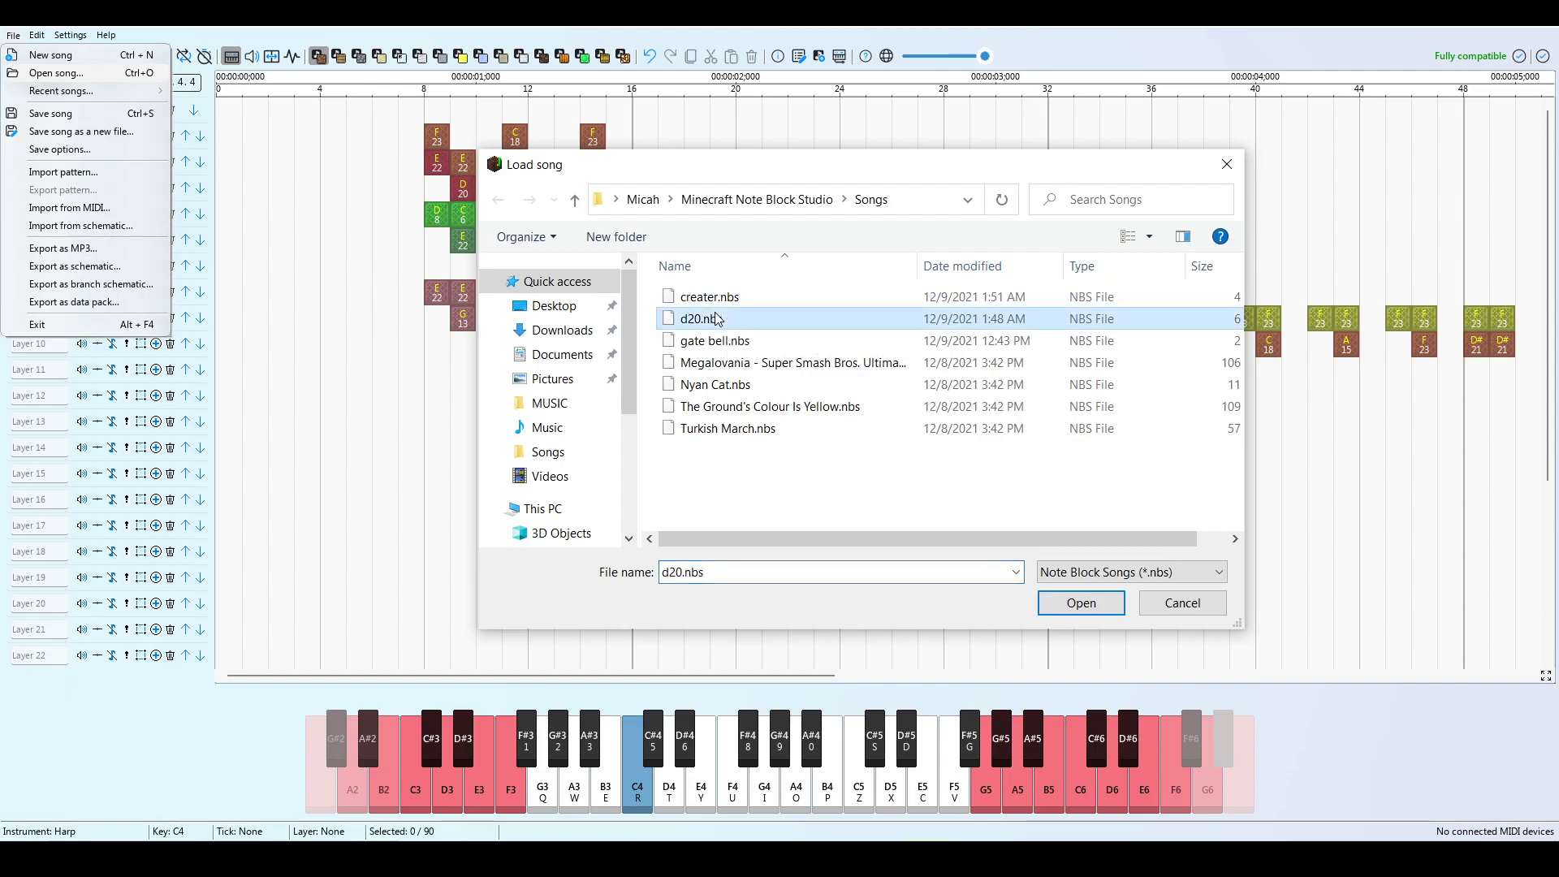
left_click(1081, 604)
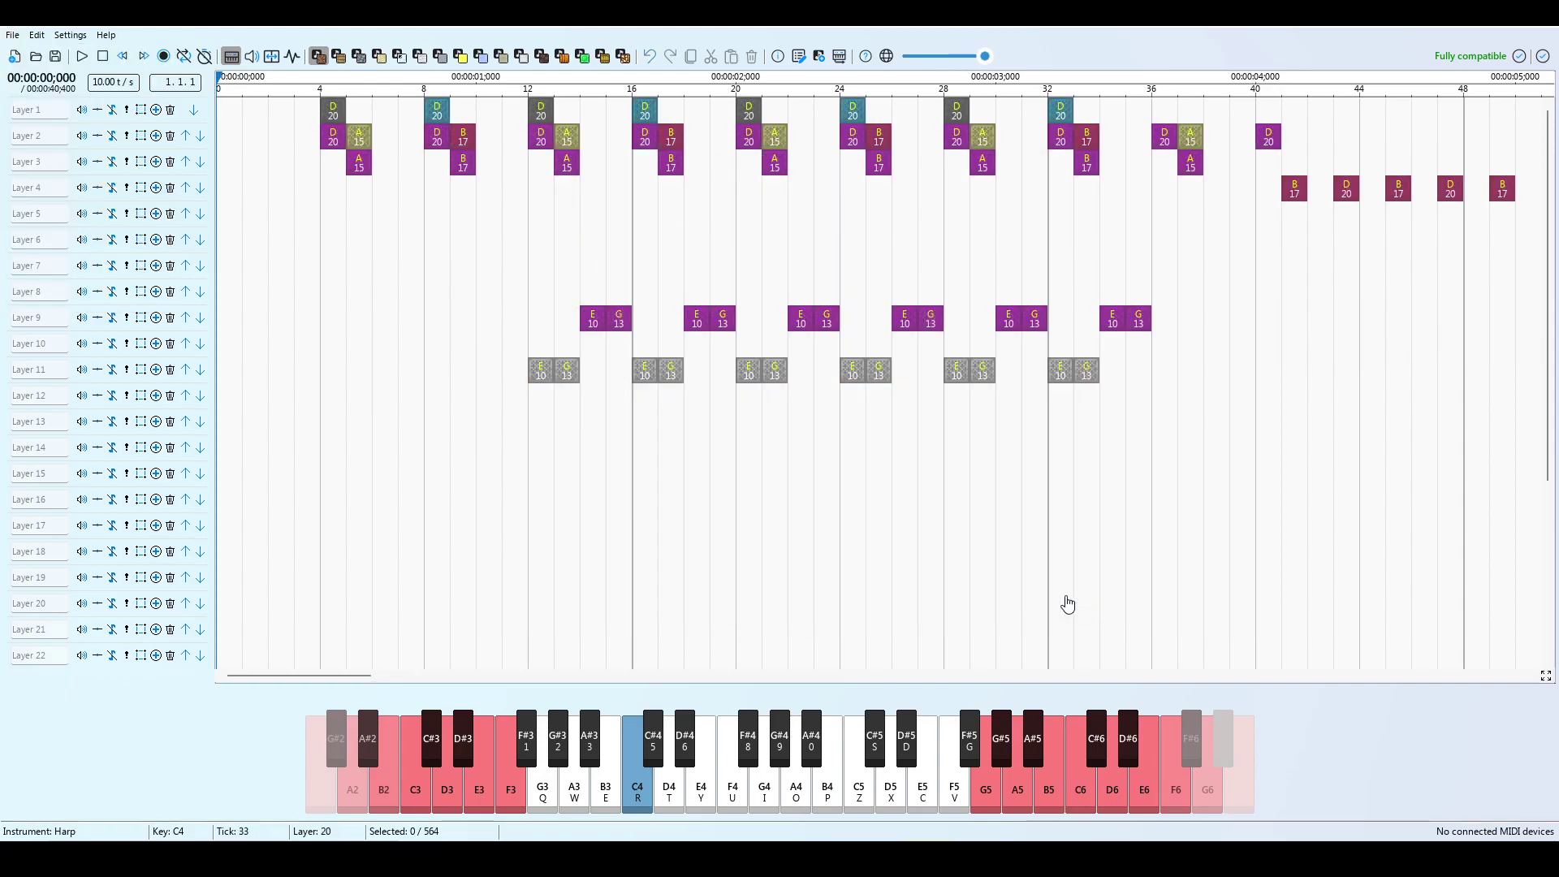
- Play the d20 song for about 42 seconds, then pause it
left_click(81, 64)
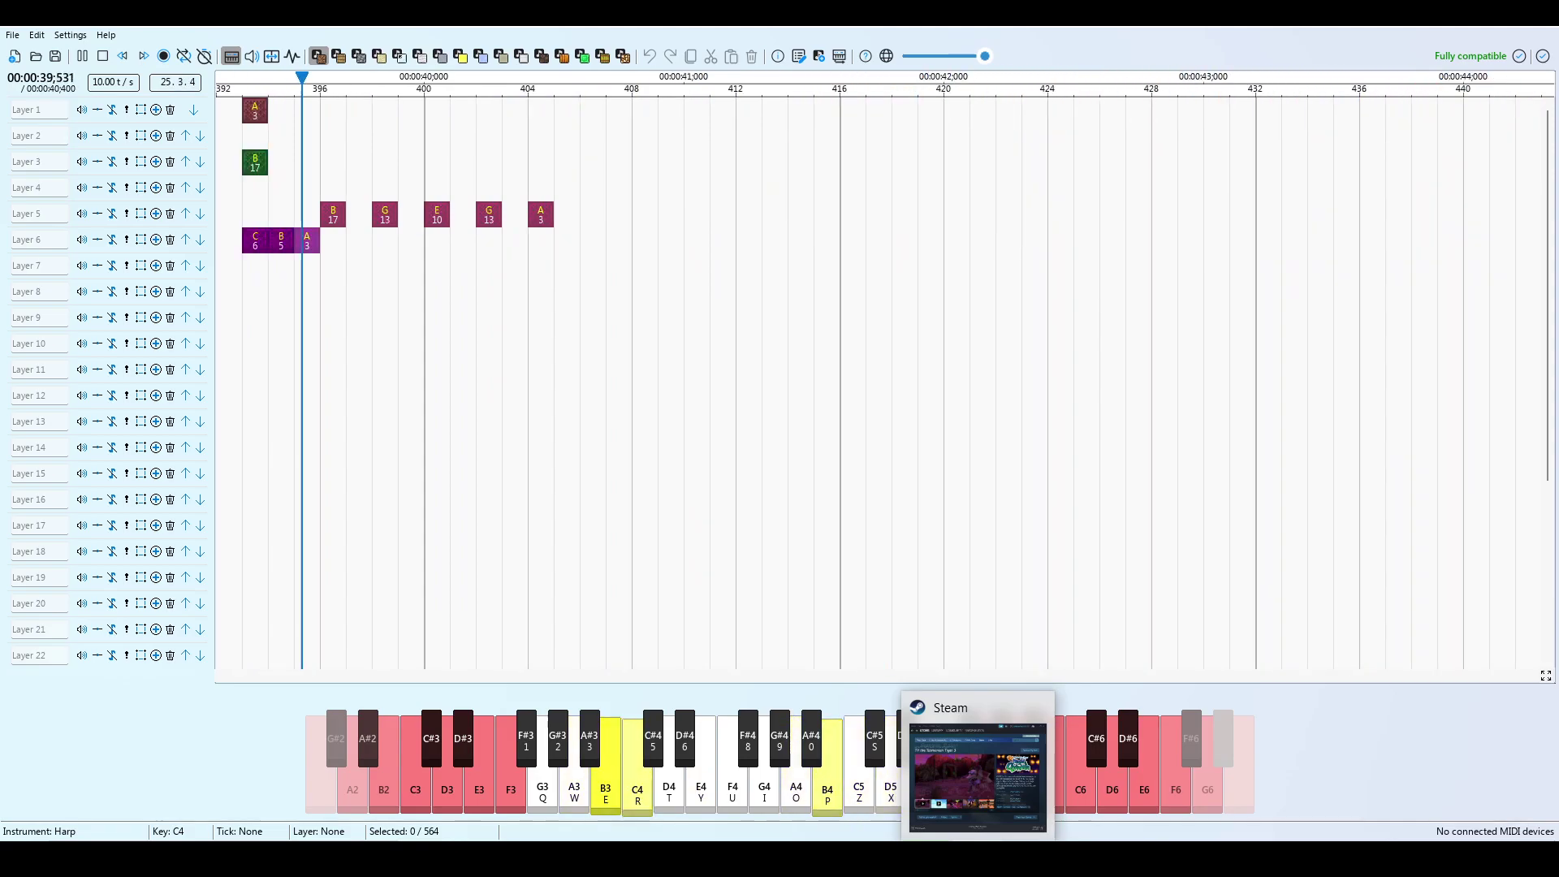
left_click(84, 58)
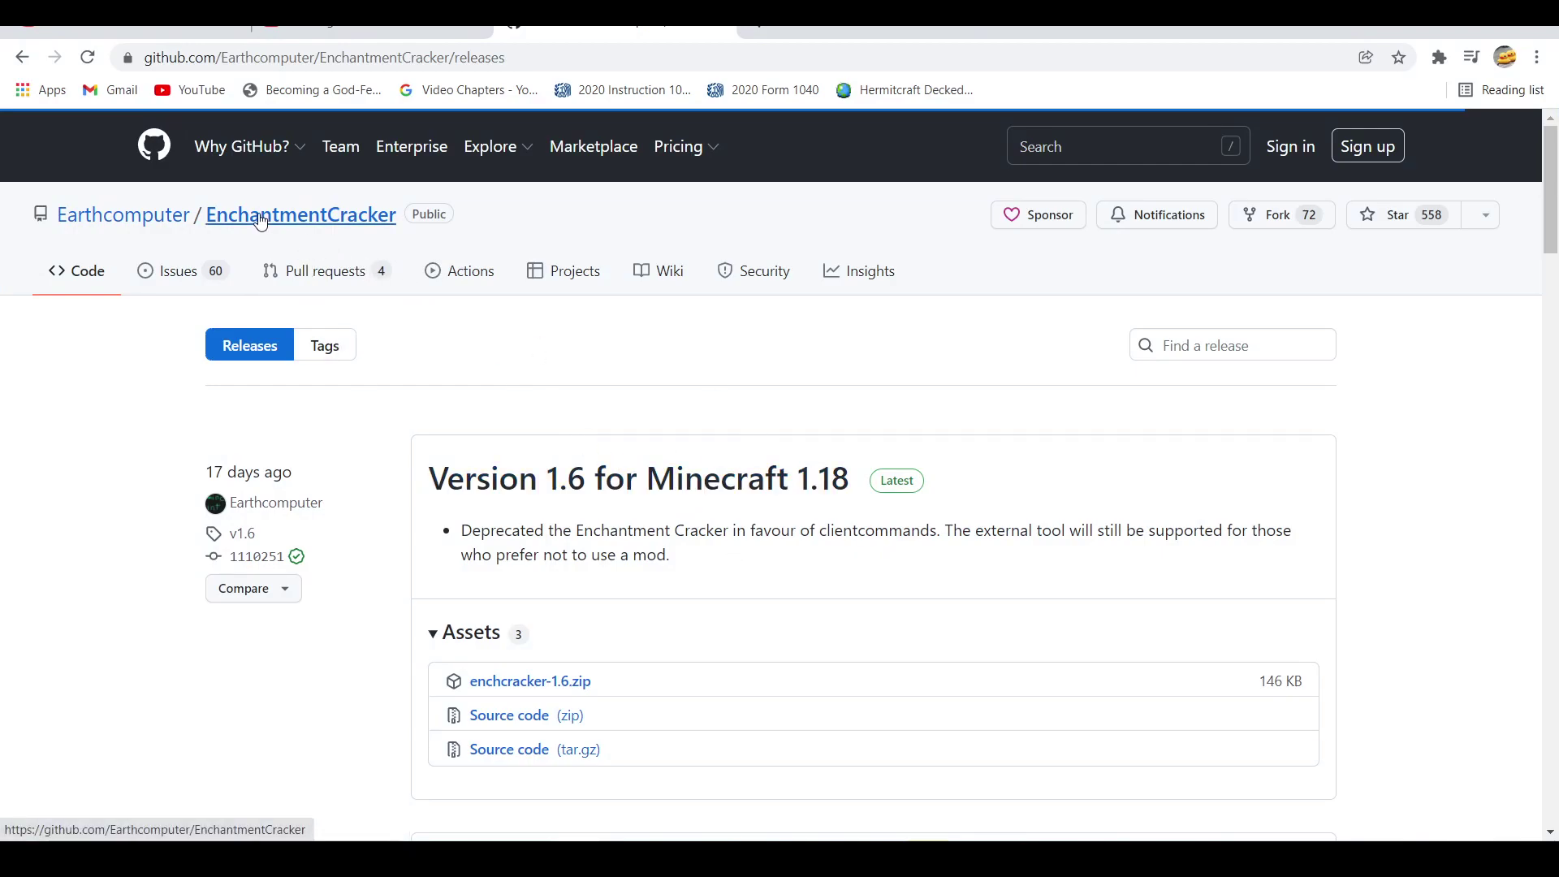
- From the EnchantmentCracker repo, open the Version 1.6 release and download enchcracker-1.6.zip, saved as enchcracker-1.6 (1).zip
left_click(179, 216)
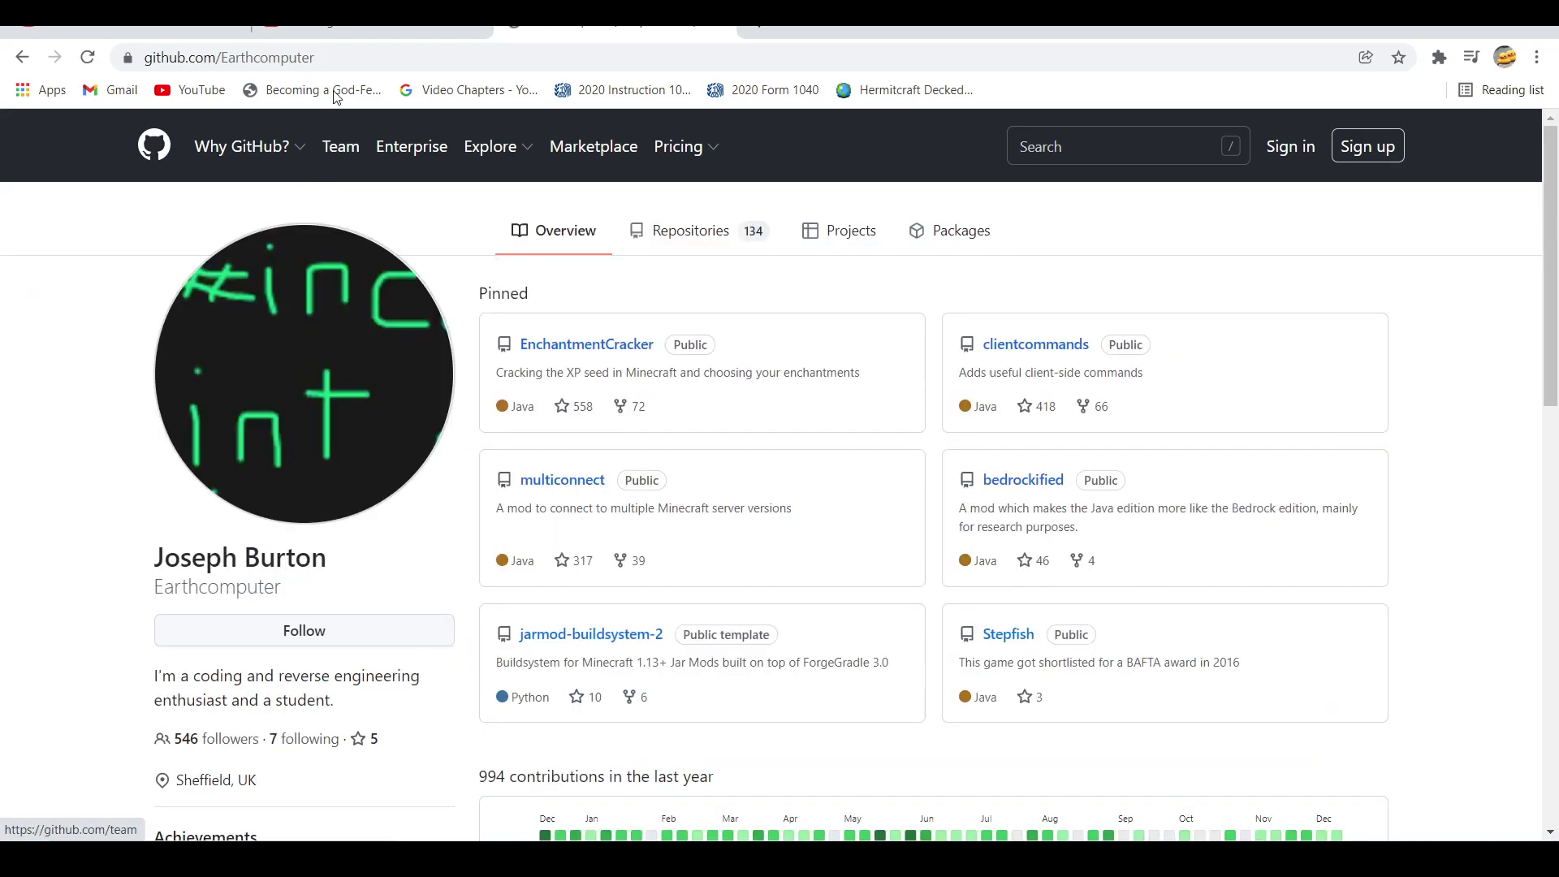
left_click(483, 31)
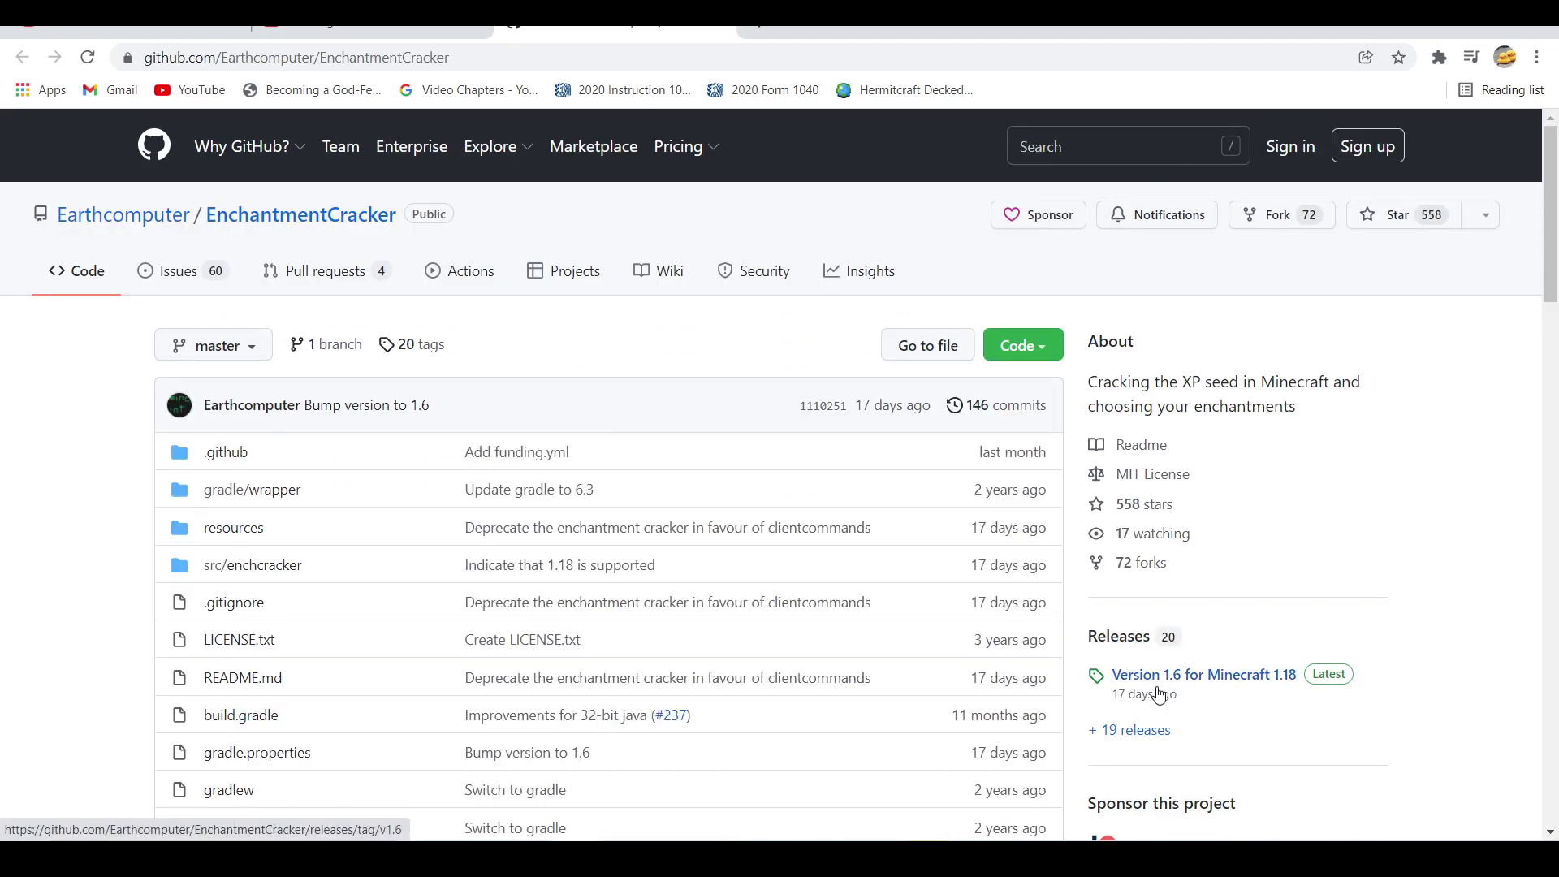
left_click(1160, 692)
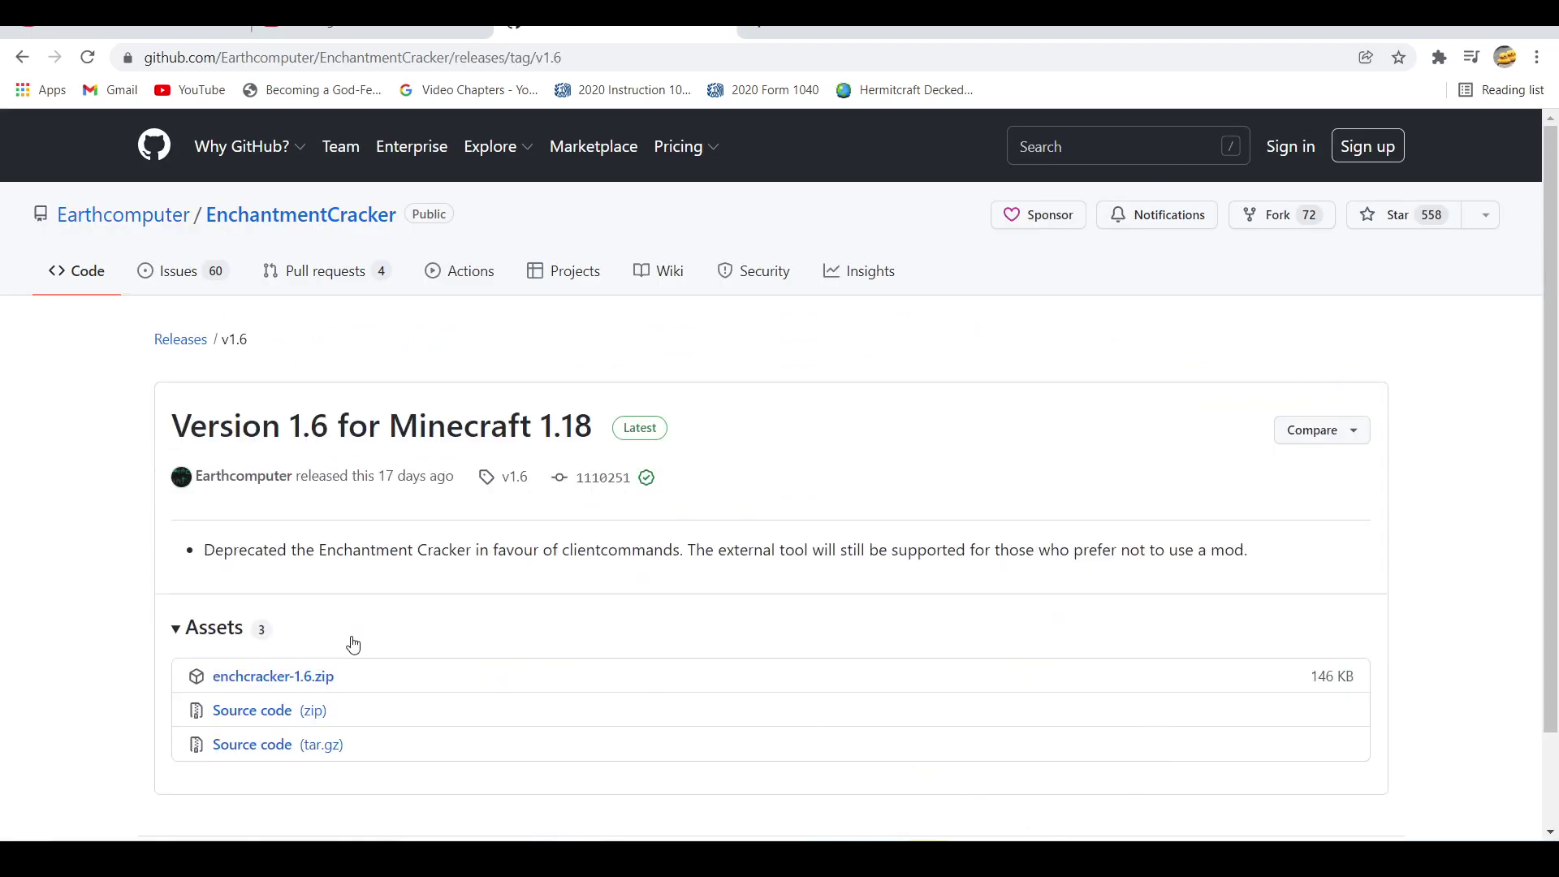
left_click(319, 678)
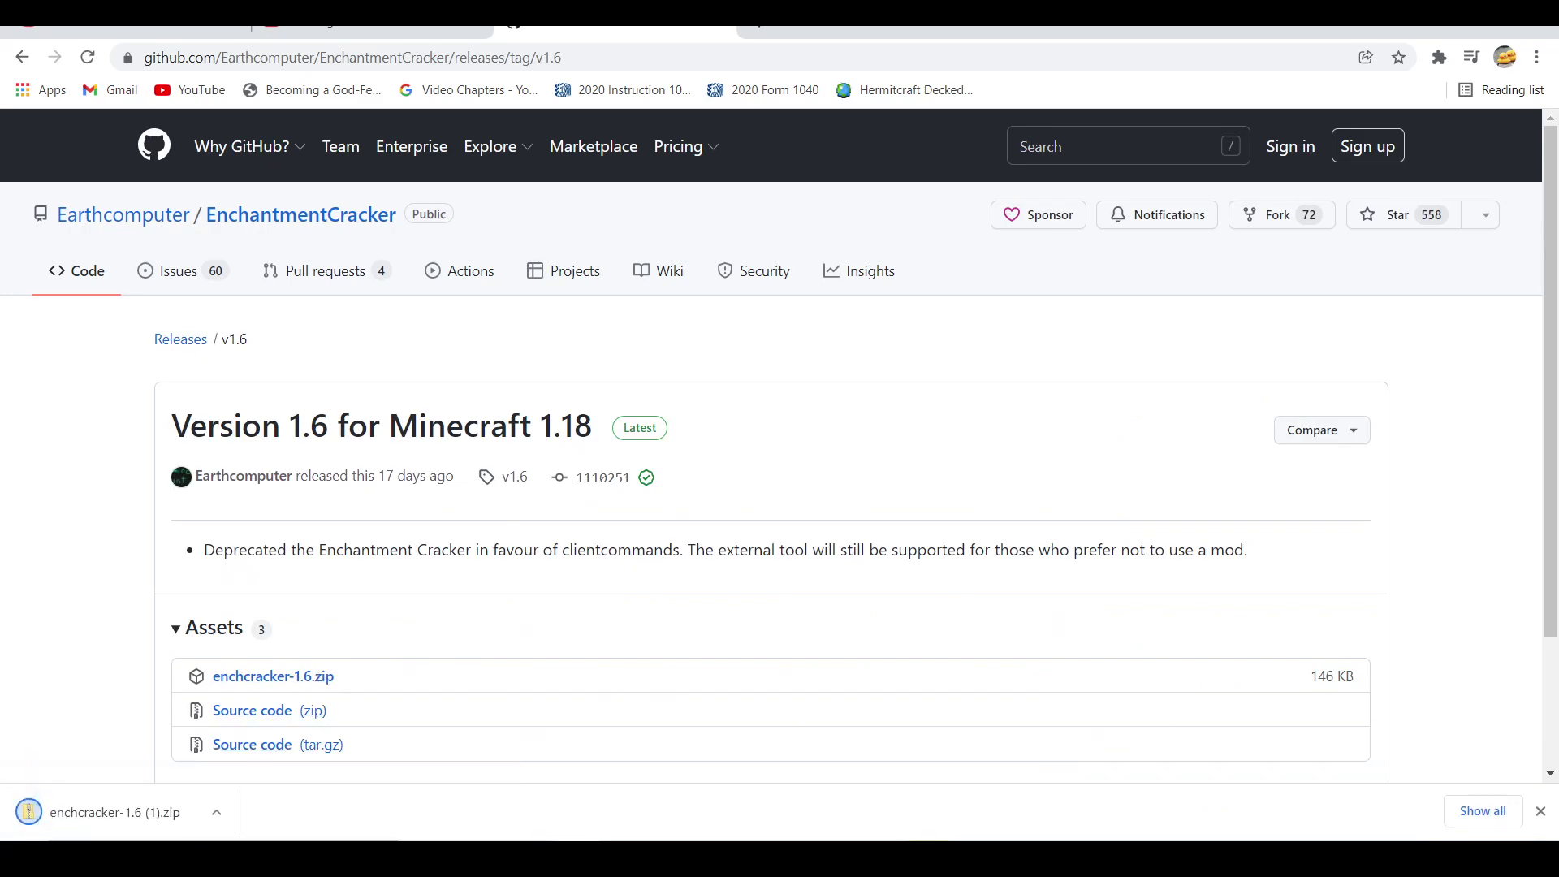